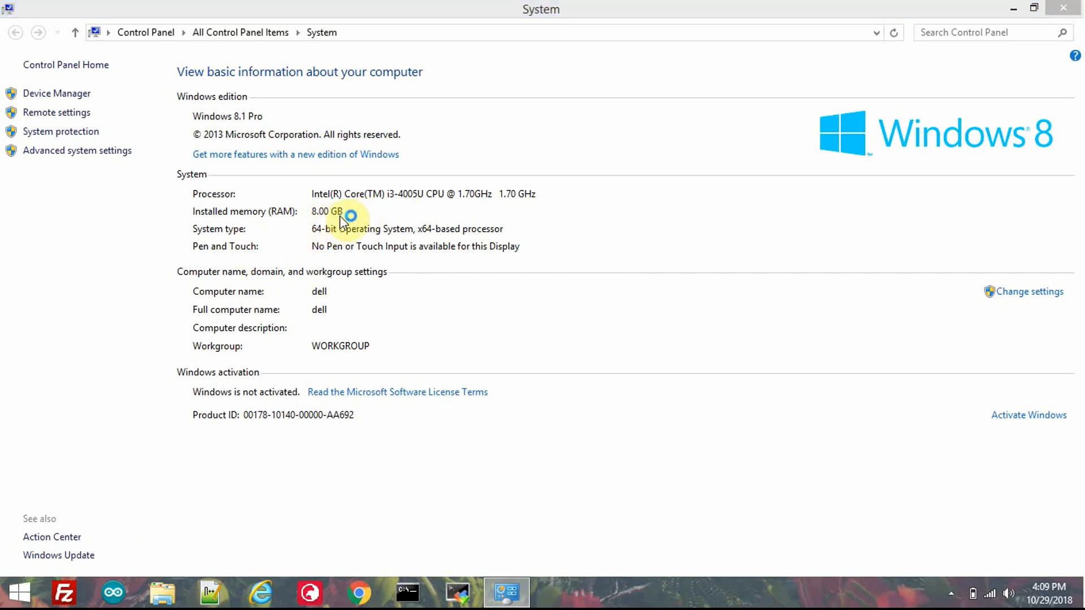
Step: Minimize the System window and open This PC to view the available drives
click(1013, 10)
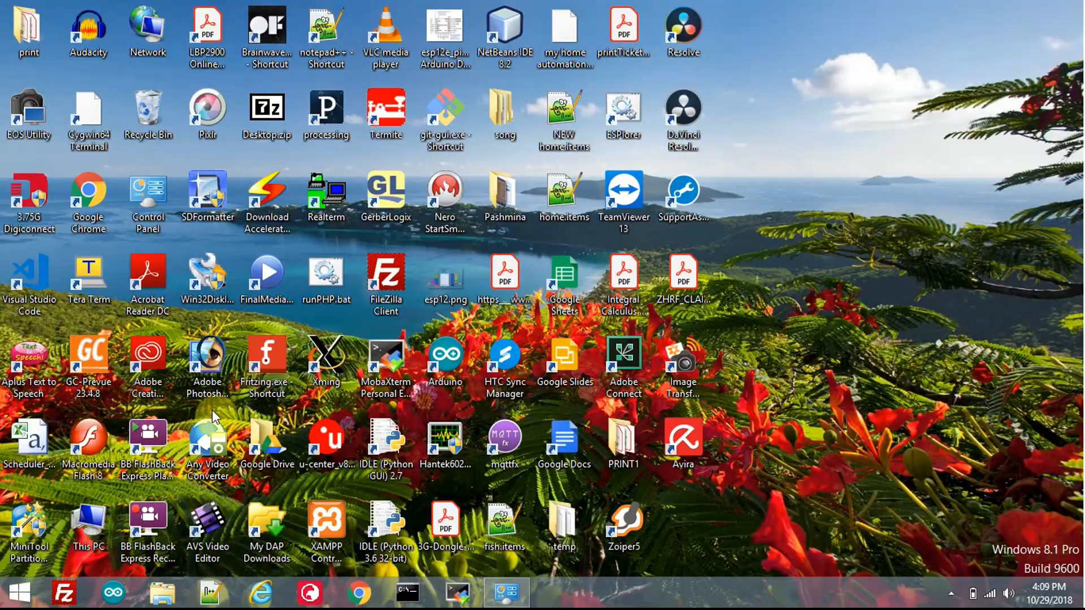
double_click(88, 528)
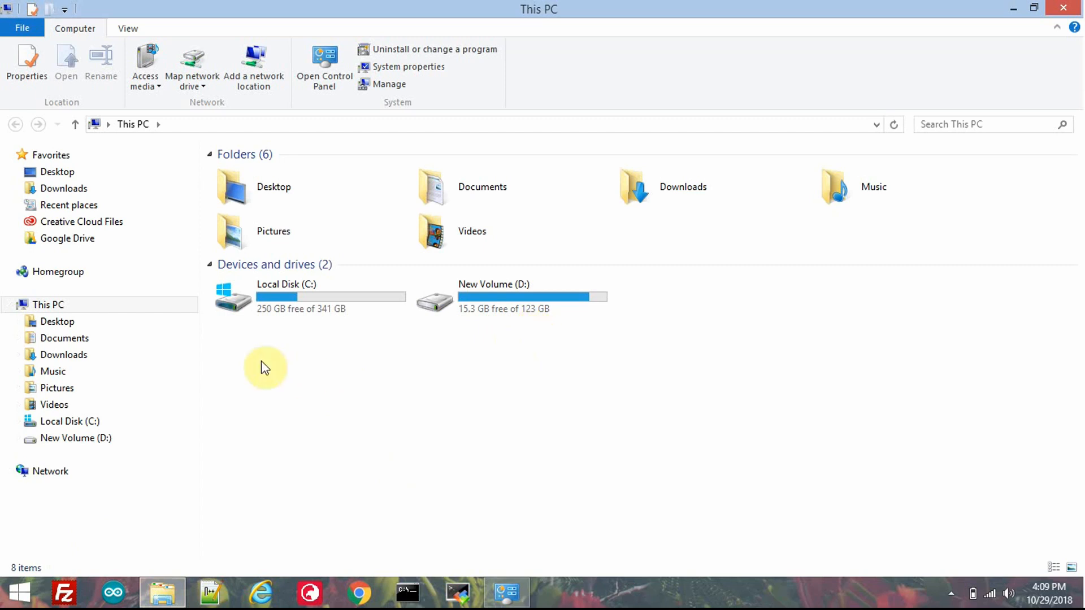
Step: Search Windows for "disk", open "Create and format hard disk partitions", and maximize the Disk Management window
mouse_move(1080, 4)
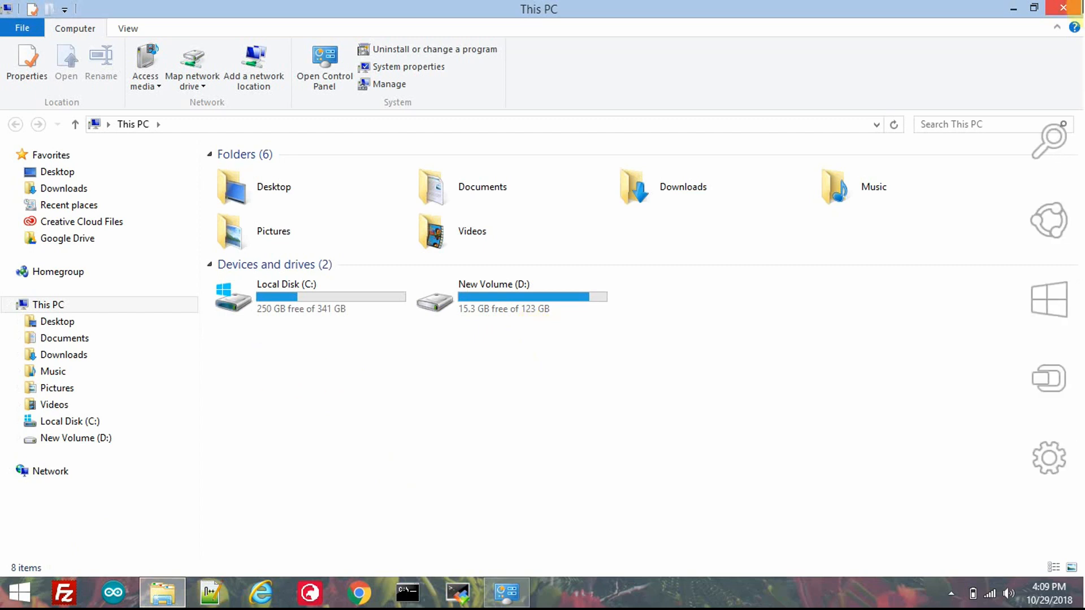
click(1047, 143)
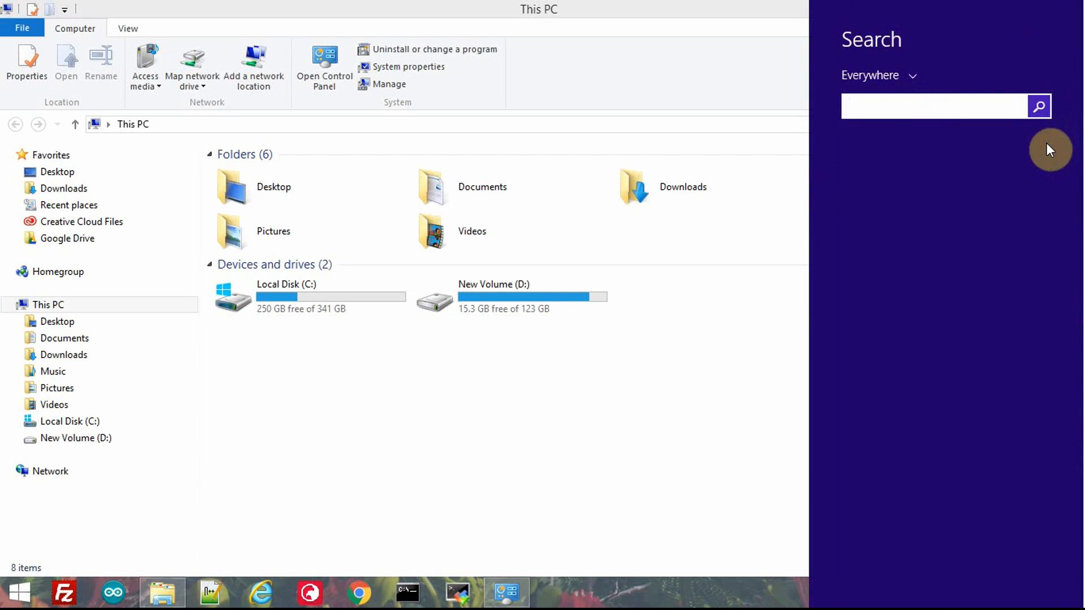
text(dis)
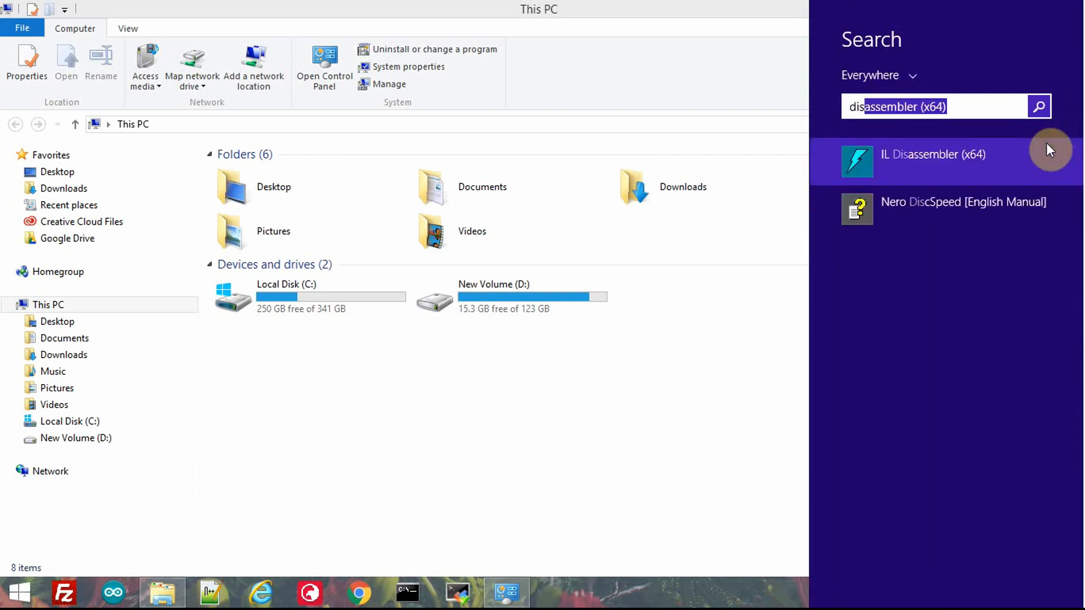
text(k)
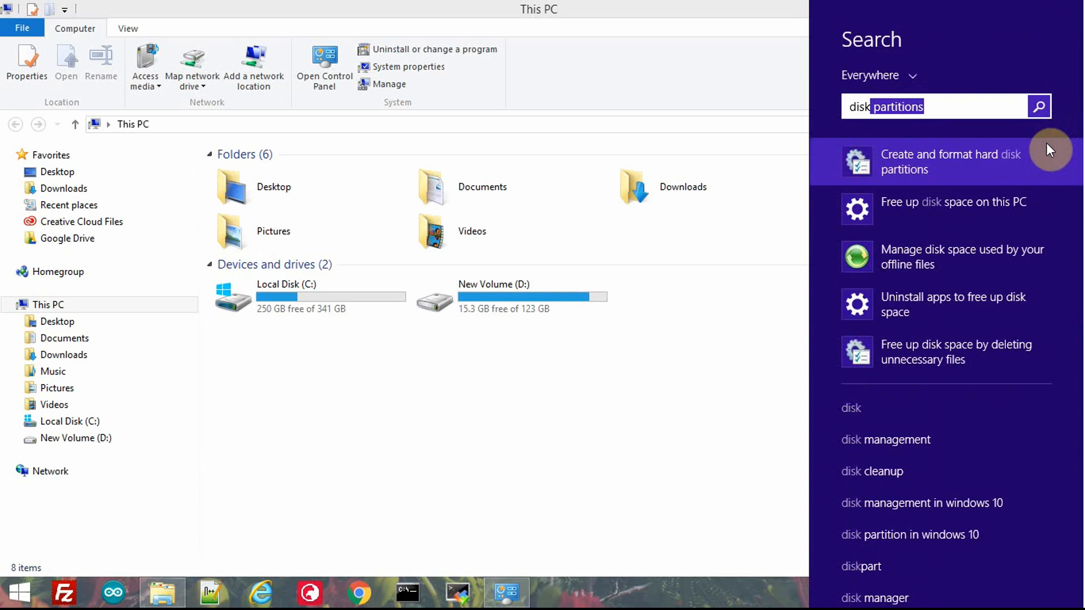
click(1006, 157)
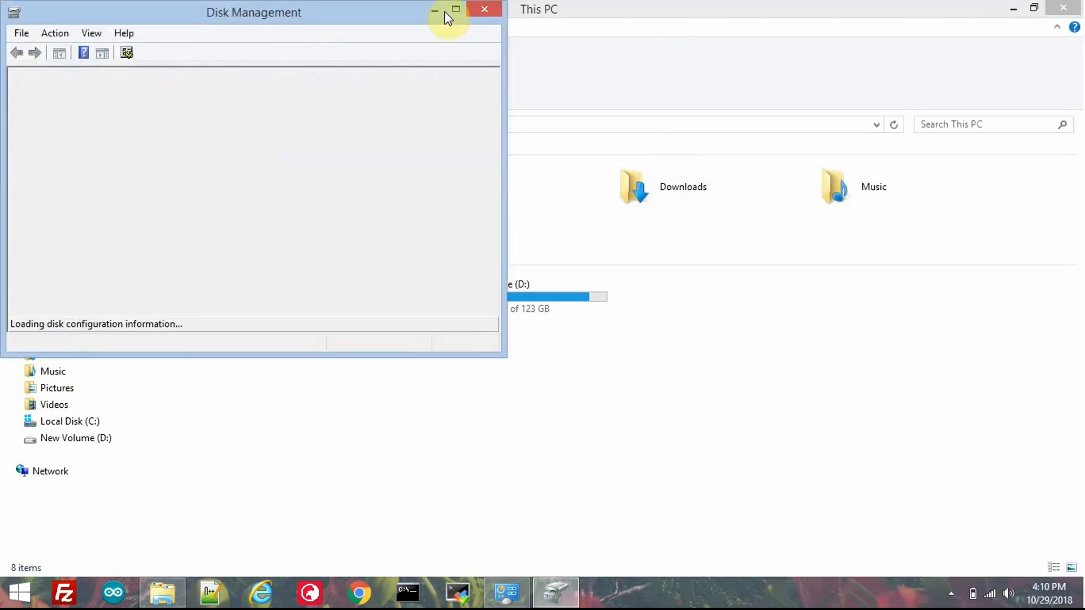
click(456, 10)
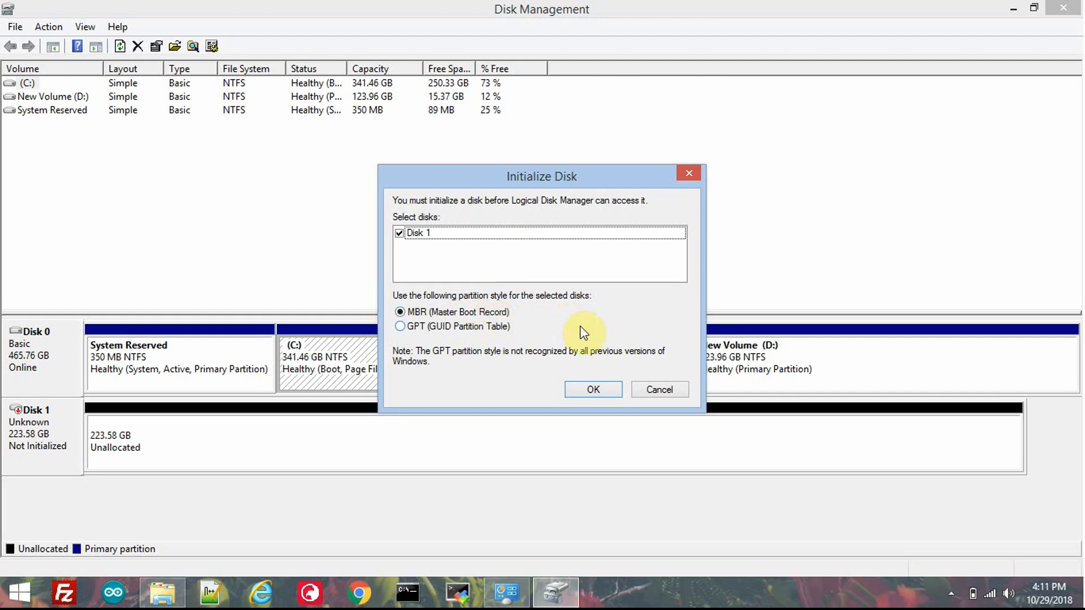
Step: Initialize Disk 1 as MBR and set up a new simple volume of 228941 MB with drive letter E
click(591, 390)
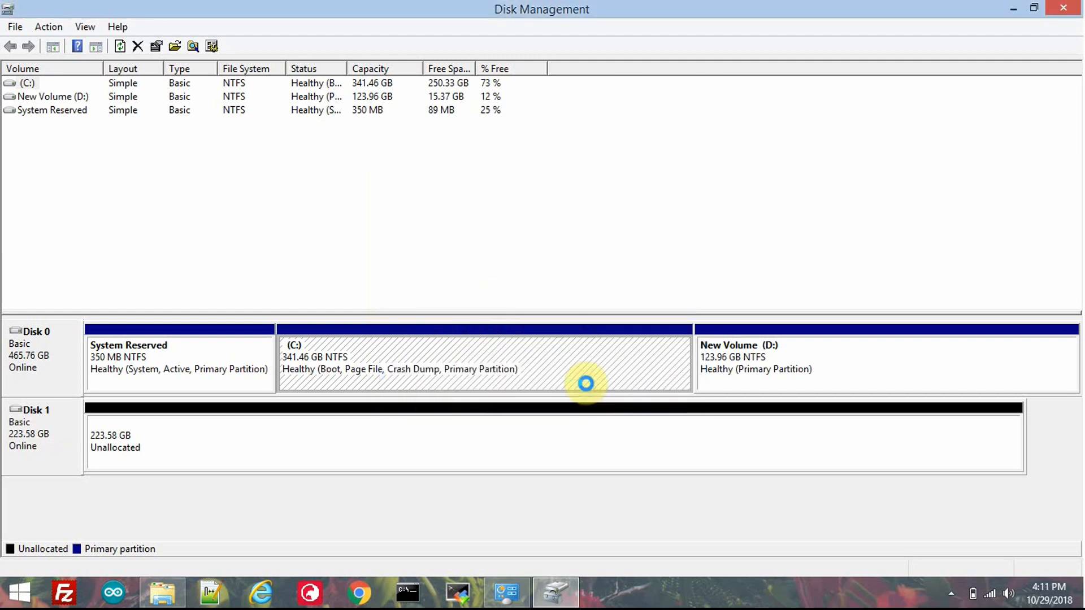
right_click(335, 438)
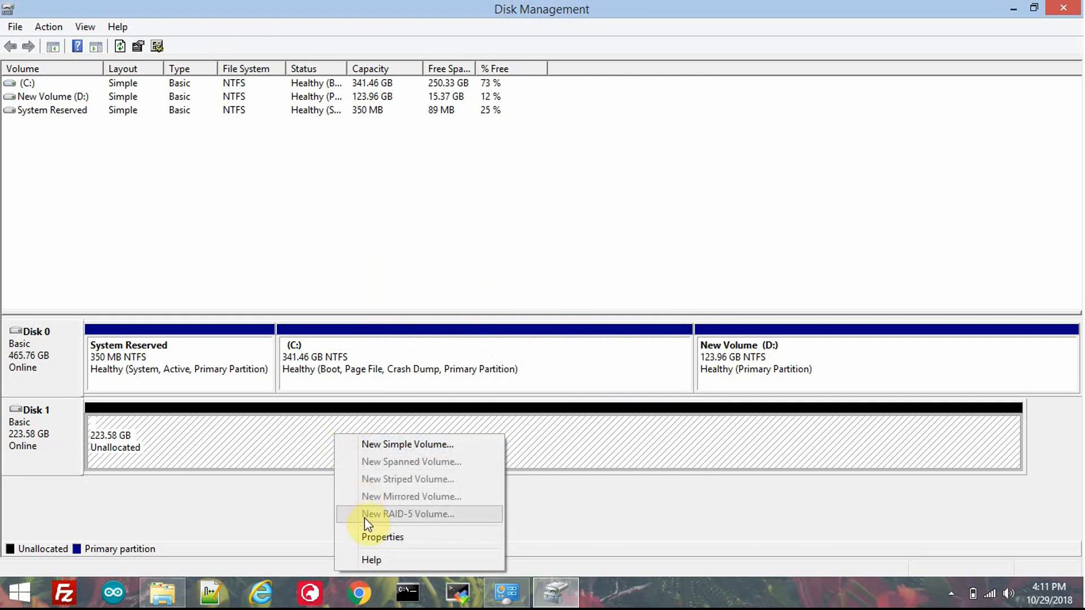
click(398, 448)
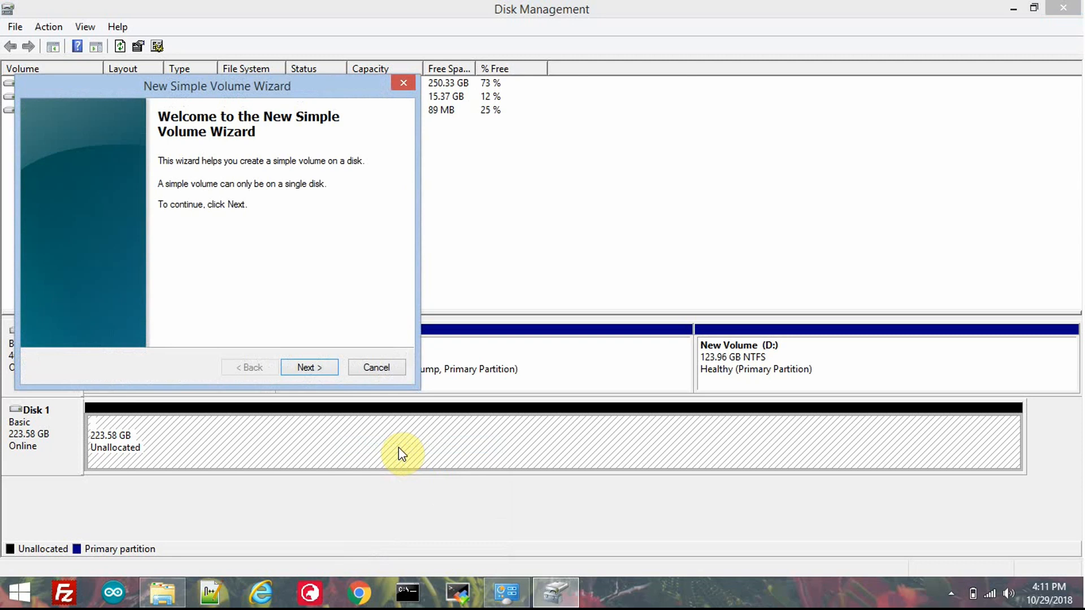
click(308, 367)
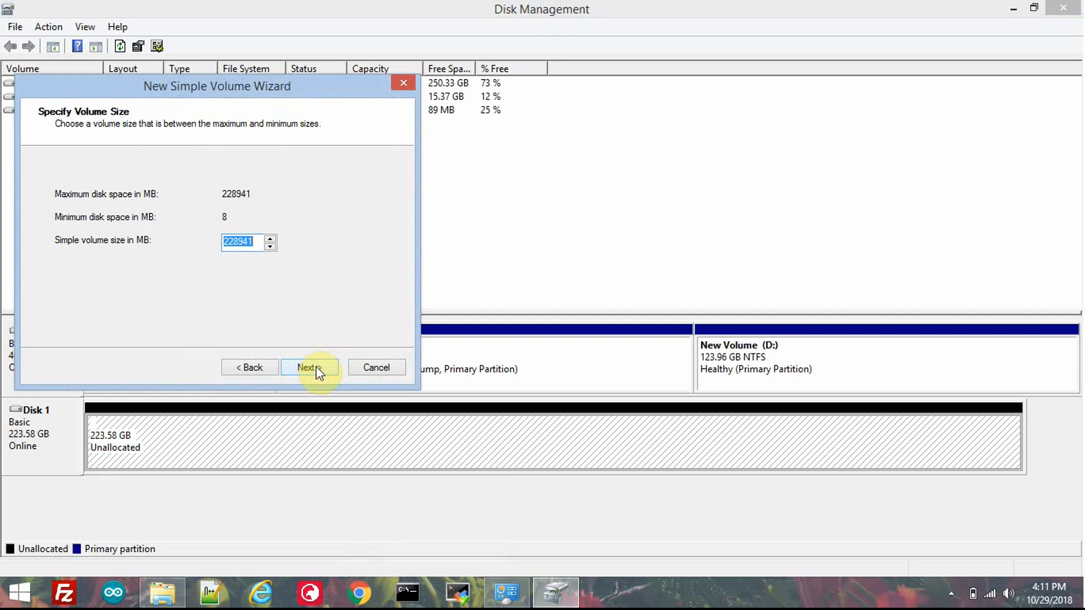
click(317, 366)
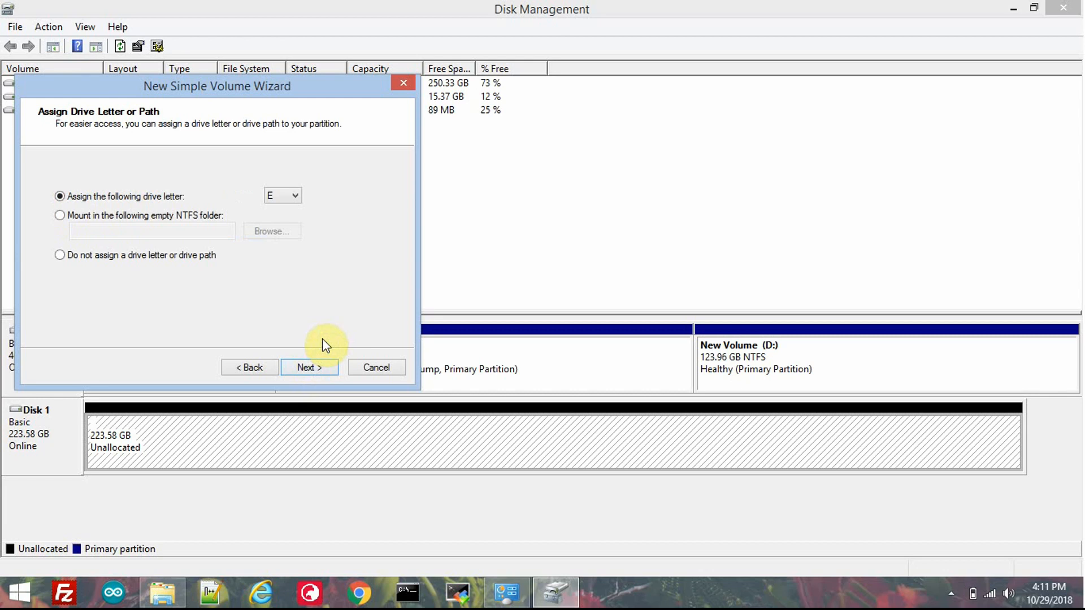
click(310, 368)
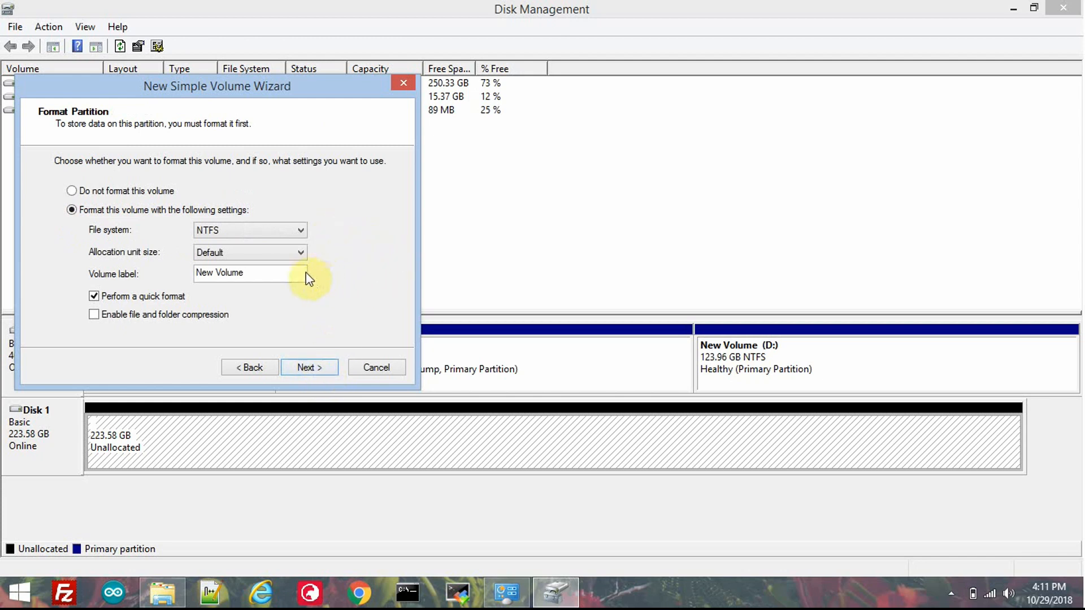
Step: Label the new volume WD_SSD, keep the NTFS quick format with default allocation unit size, and finish creating it
click(291, 275)
key(BackSpace)
key(BackSpace)
key(BackSpace)
key(BackSpace)
key(BackSpace)
key(BackSpace)
key(BackSpace)
key(BackSpace)
key(BackSpace)
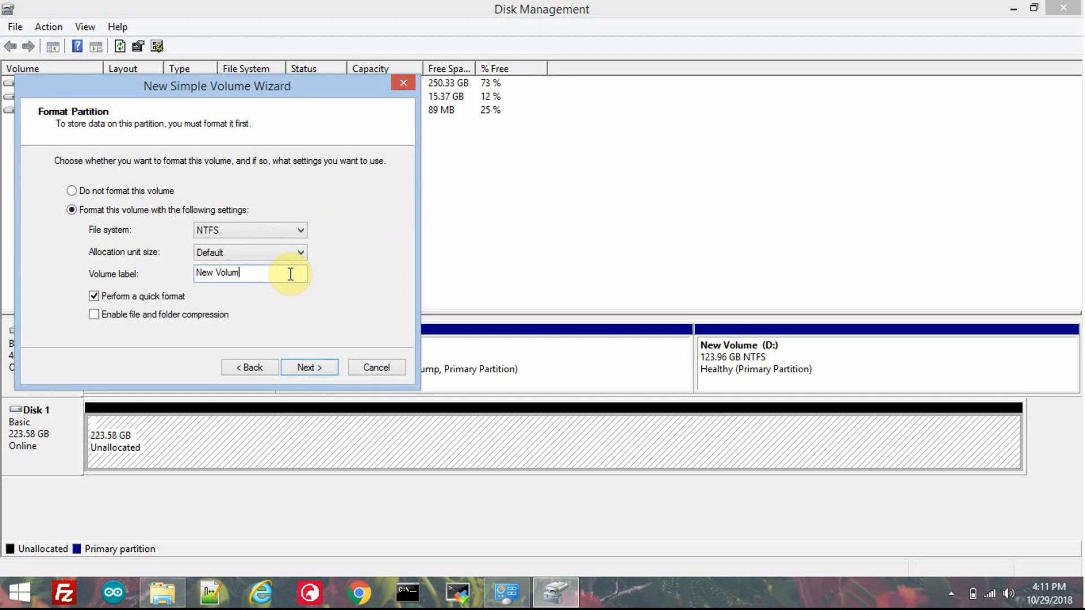
key(BackSpace)
text(WD_SSD)
click(309, 368)
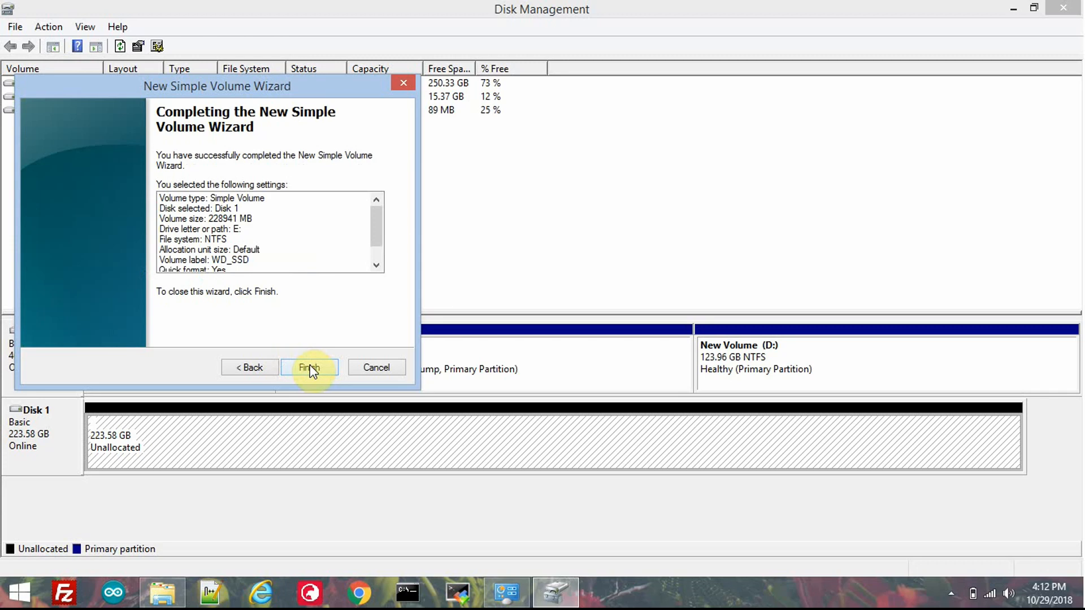
click(309, 369)
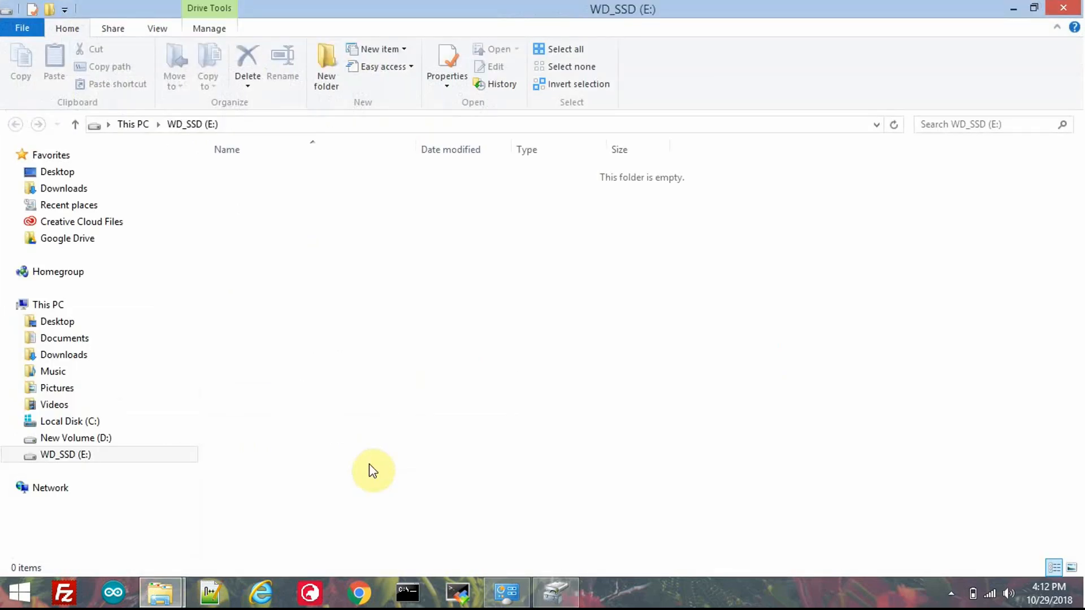
Step: View the contents of the new WD_SSD (E:) drive in File Explorer
click(110, 460)
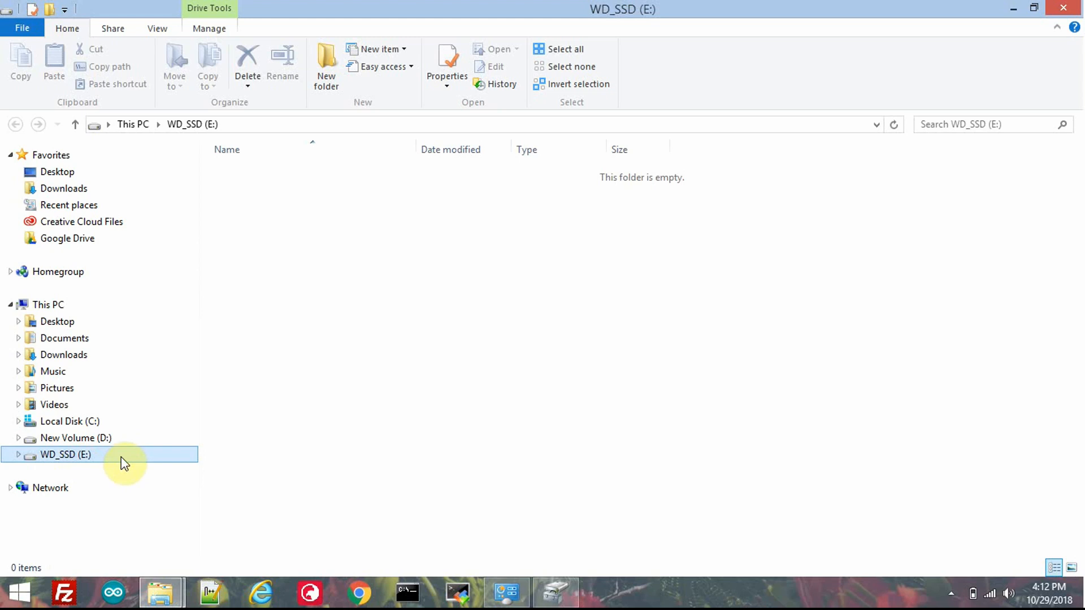
click(121, 456)
click(501, 360)
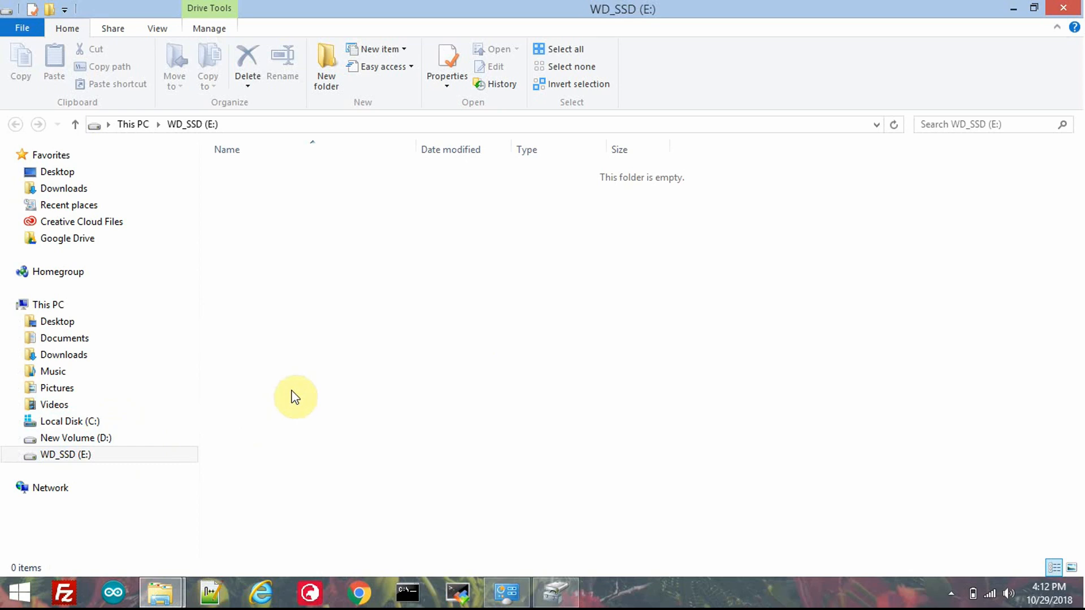
Step: Switch to Chrome, search Google for "Macrium reflect", and open the official Macrium Reflect Free page
click(359, 592)
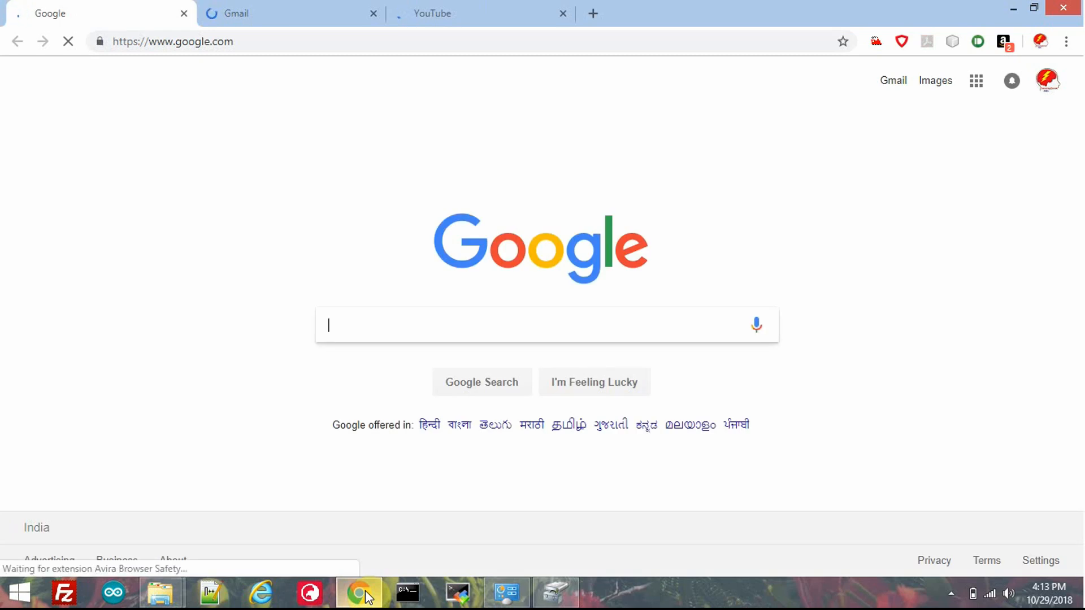
text(Macriu)
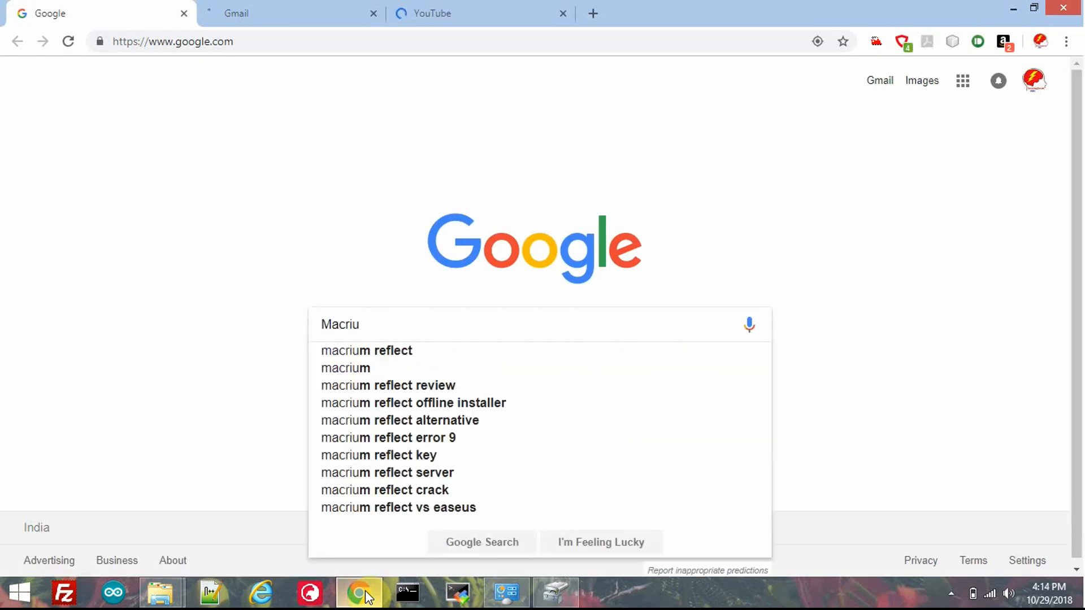
text(m reflect)
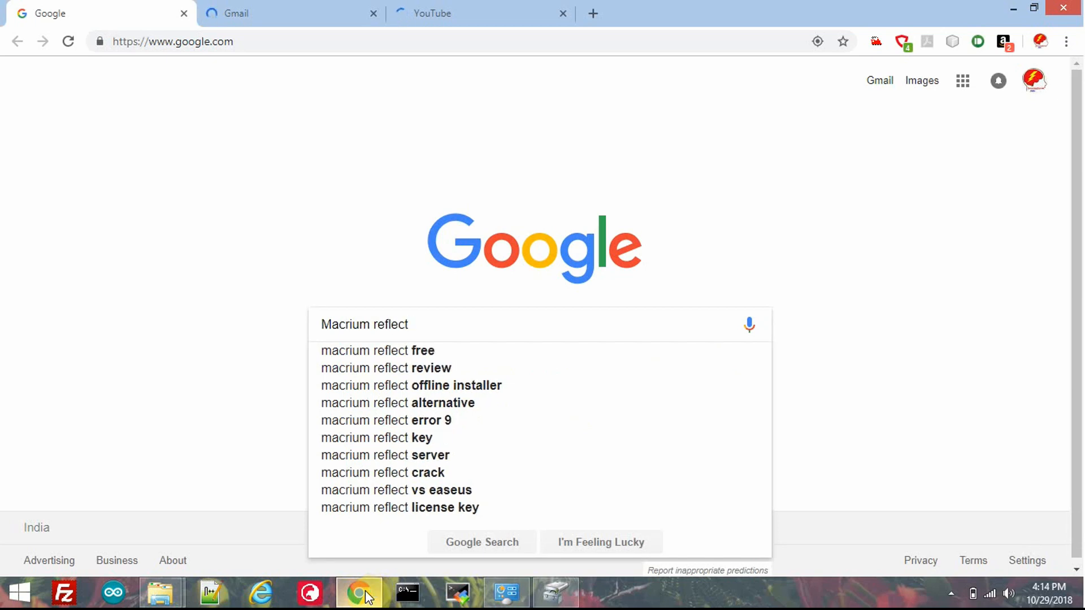
key(Return)
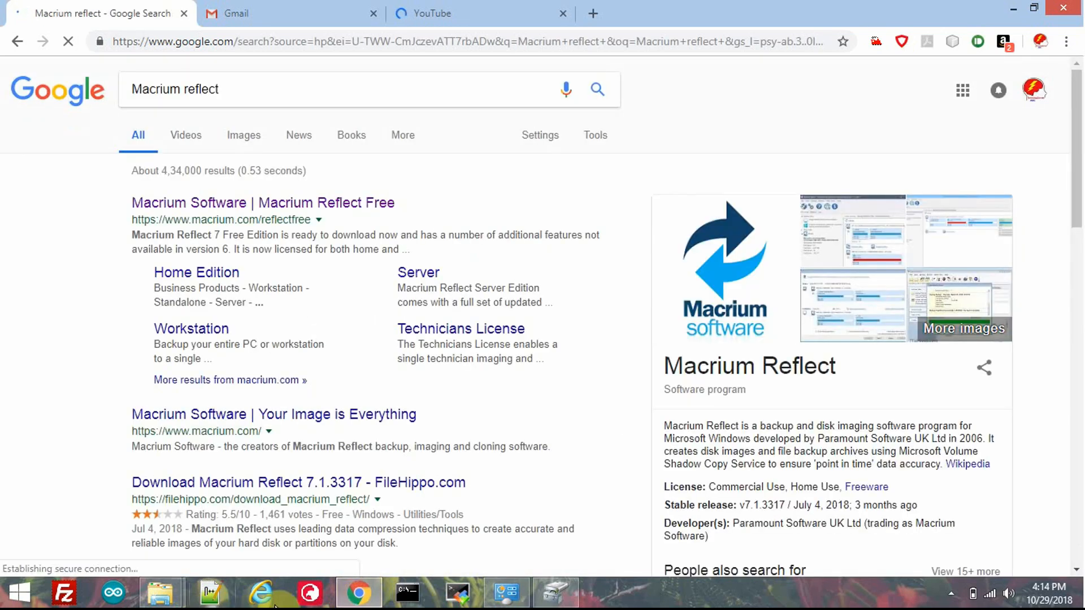
click(292, 206)
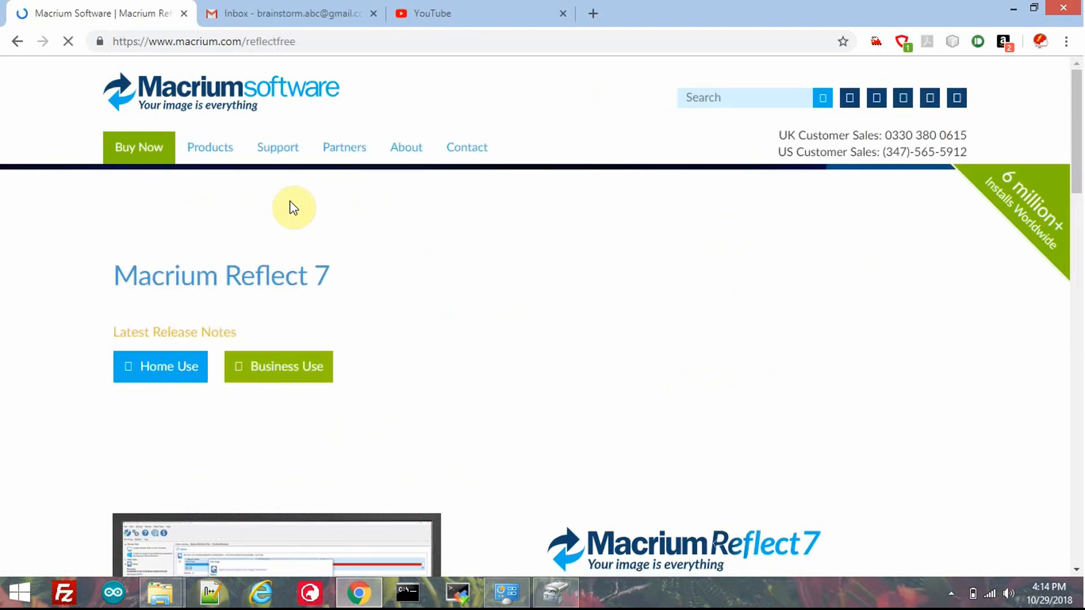
Step: Examine the Free Edition description and the key feature comparison table of the Macrium Reflect editions
scroll(293, 208, down, 4)
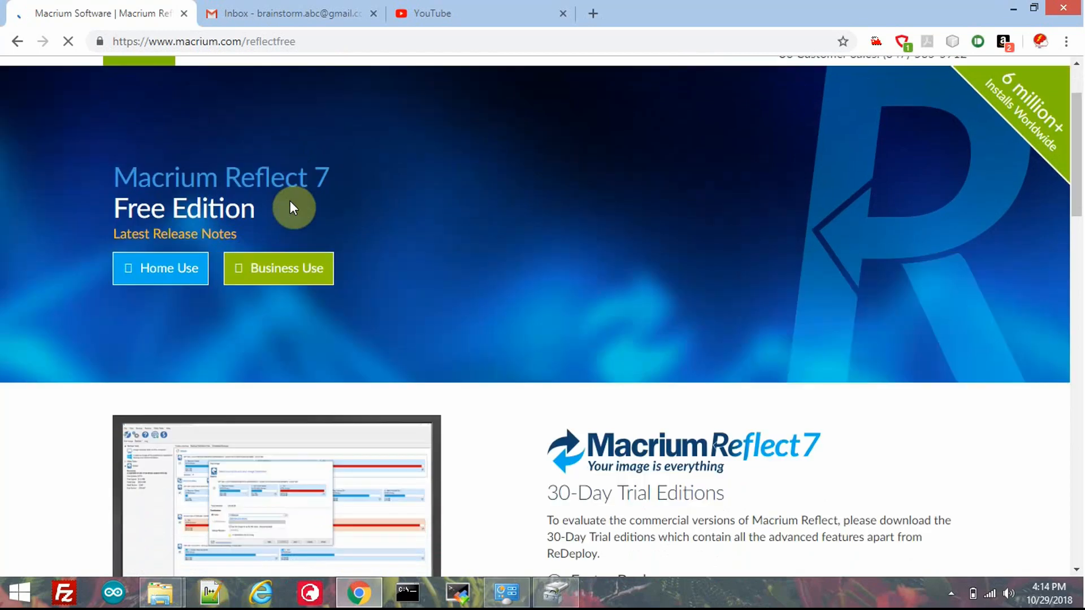
scroll(294, 208, down, 1)
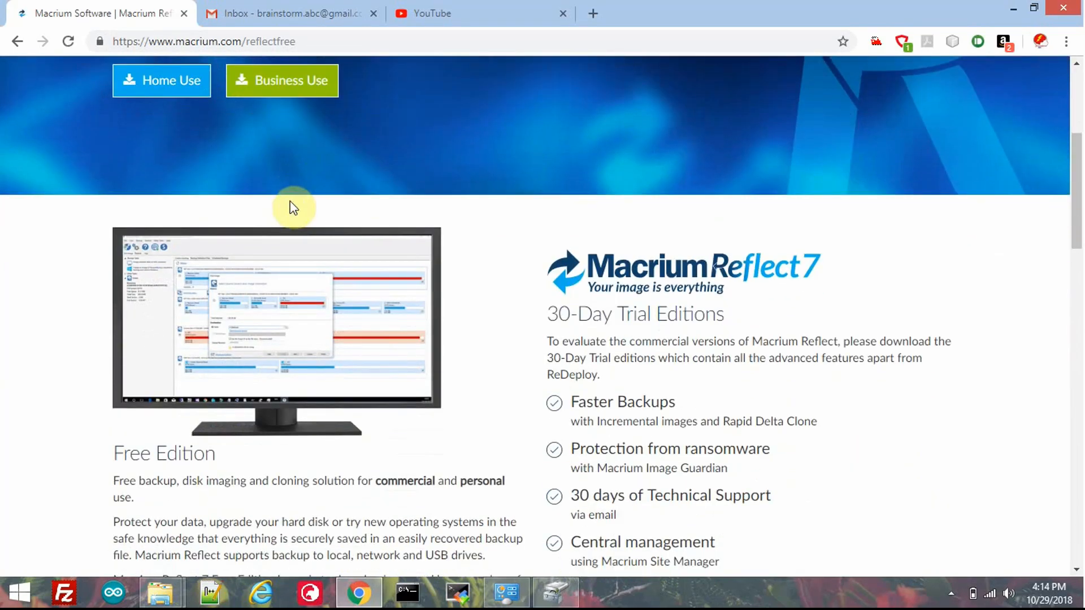
scroll(293, 208, down, 2)
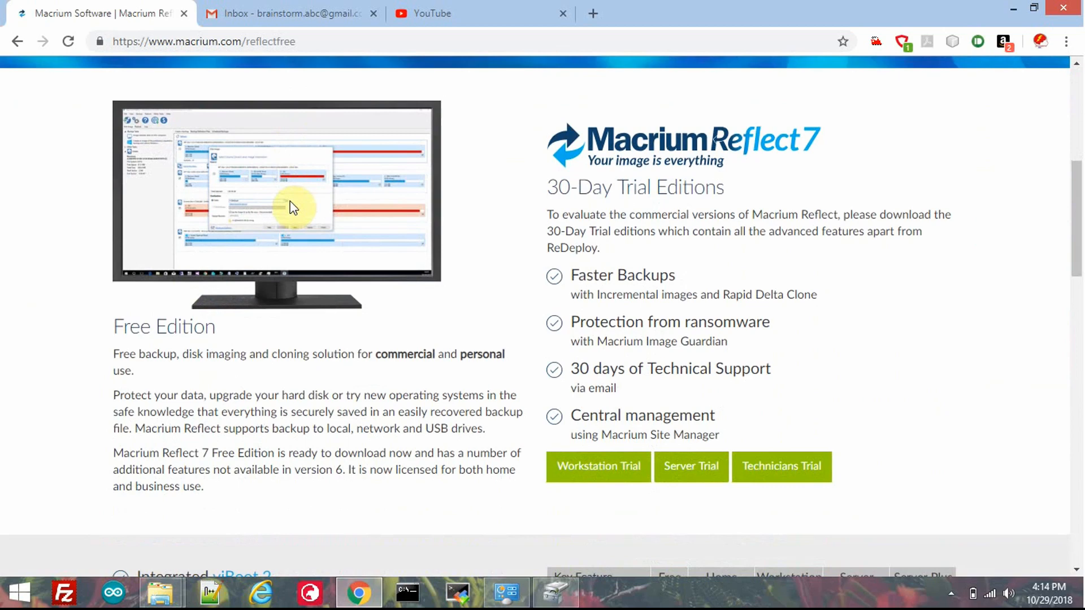
scroll(292, 205, down, 3)
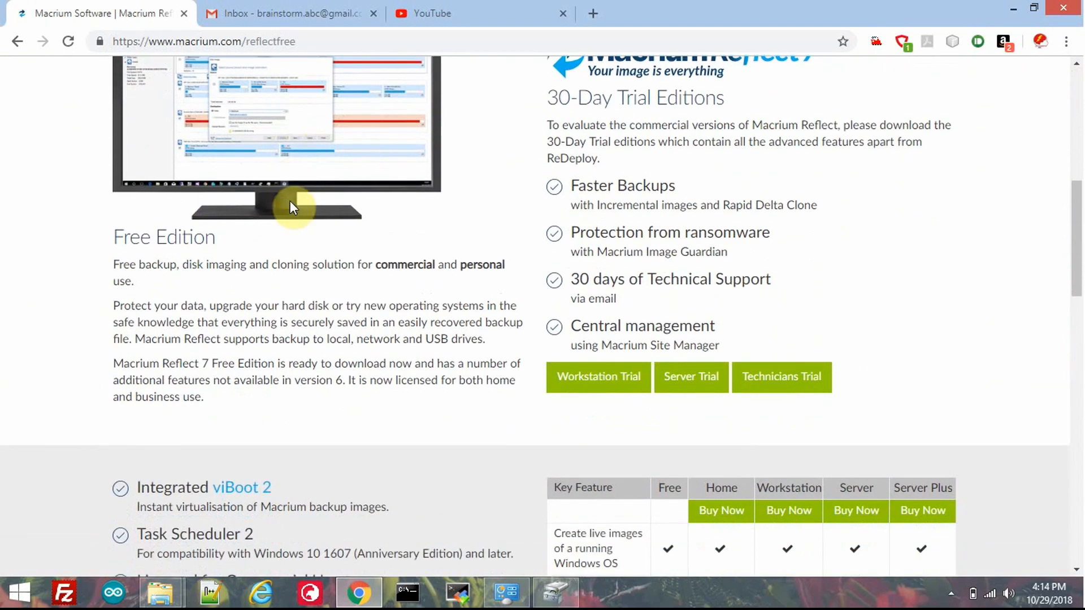
scroll(292, 202, down, 3)
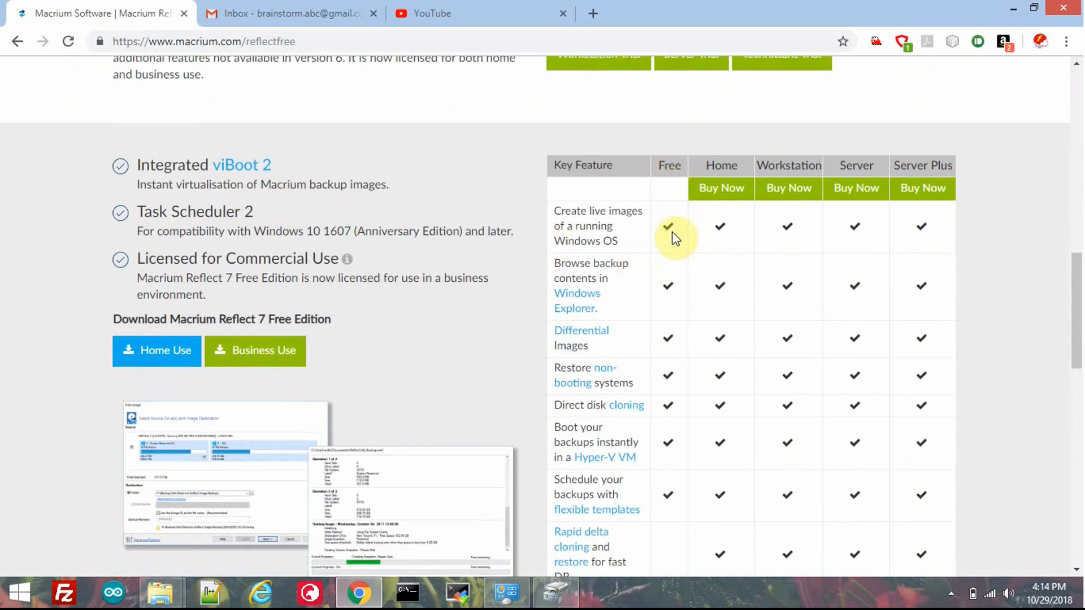
scroll(674, 237, down, 4)
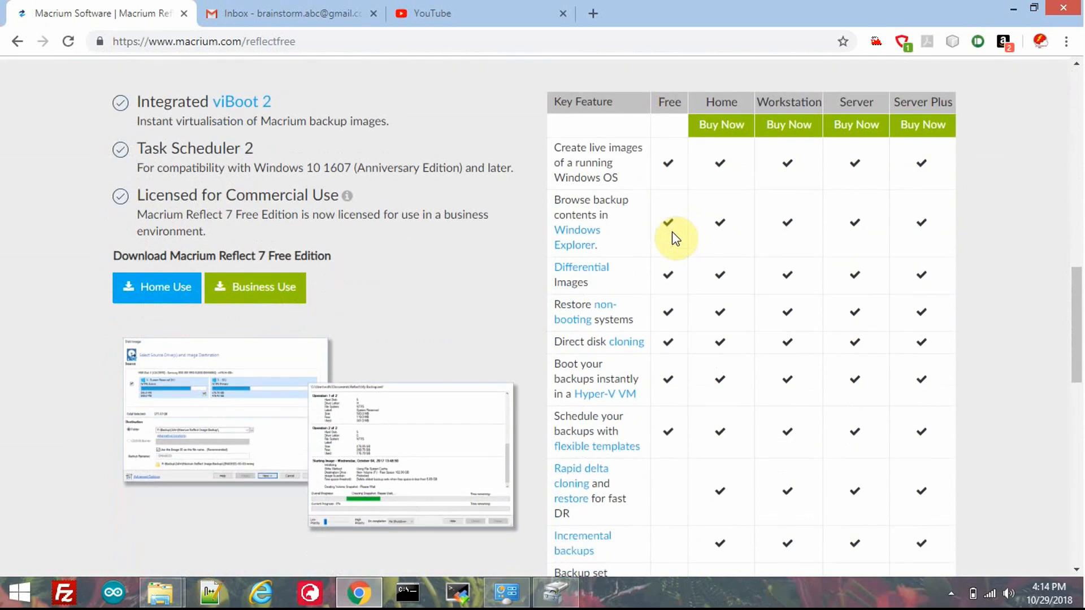
scroll(674, 237, down, 7)
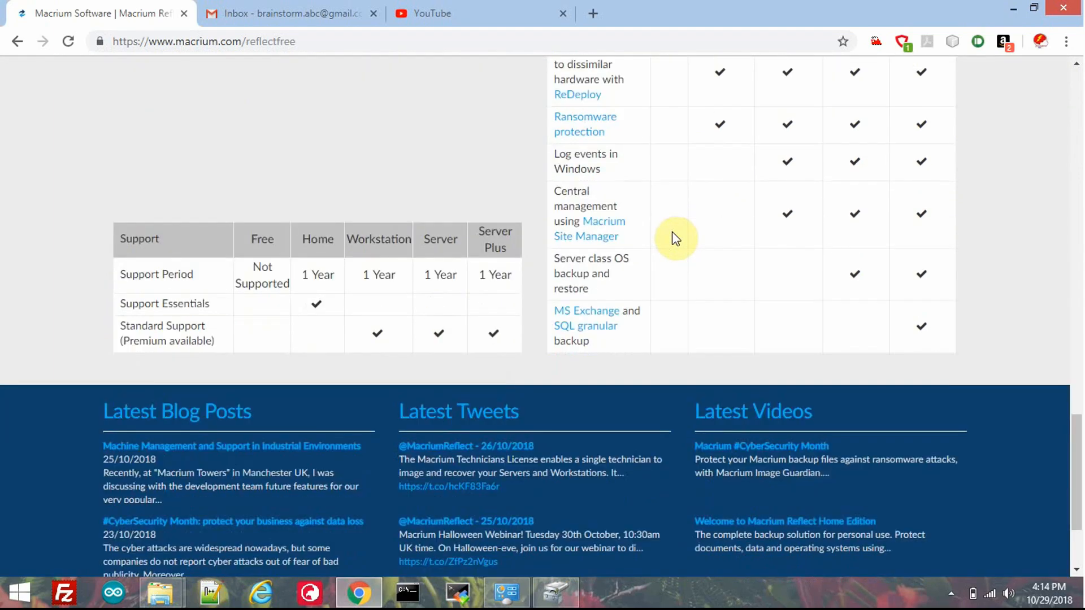
scroll(674, 237, up, 8)
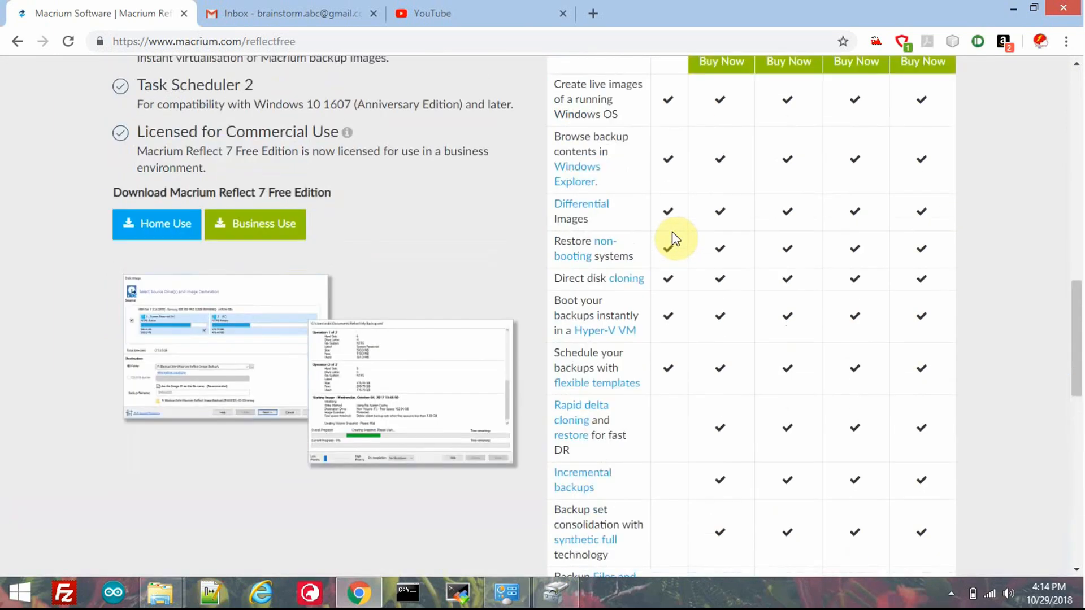
scroll(674, 237, up, 3)
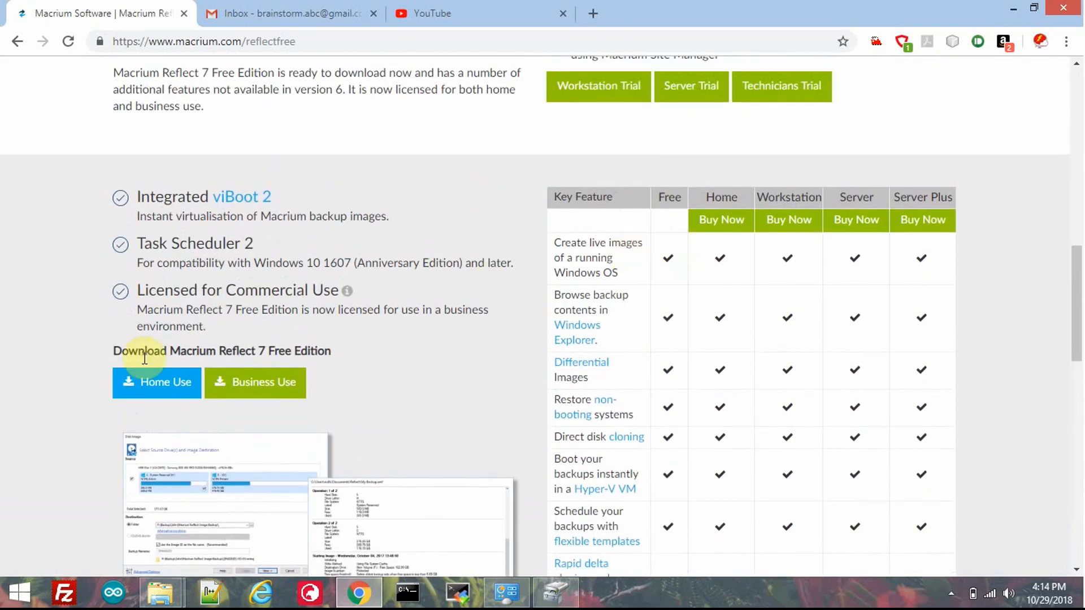
Step: Download Macrium Reflect 7 Free Edition for home use, leaving the optional registration email blank
click(165, 390)
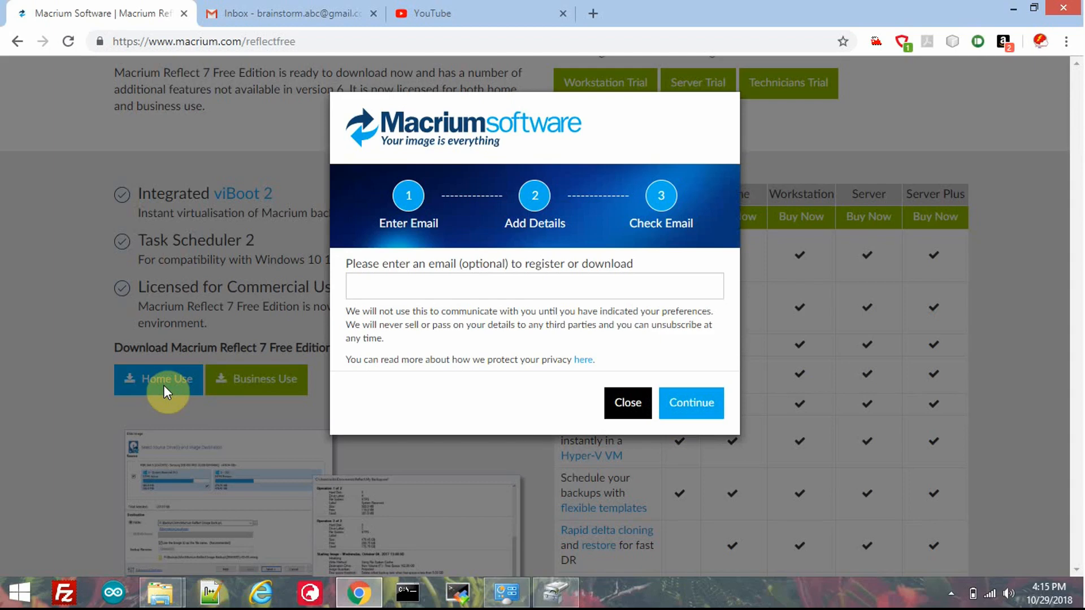
click(704, 415)
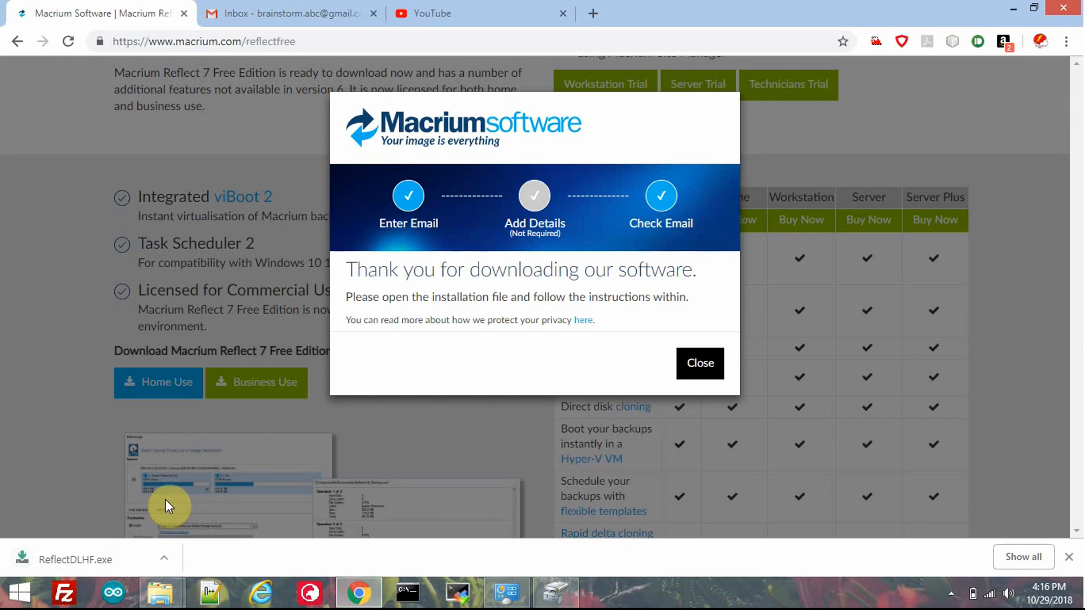
Step: Run the downloaded ReflectDLHF.exe and download the Free edition installer together with the Microsoft WinPE components
click(70, 558)
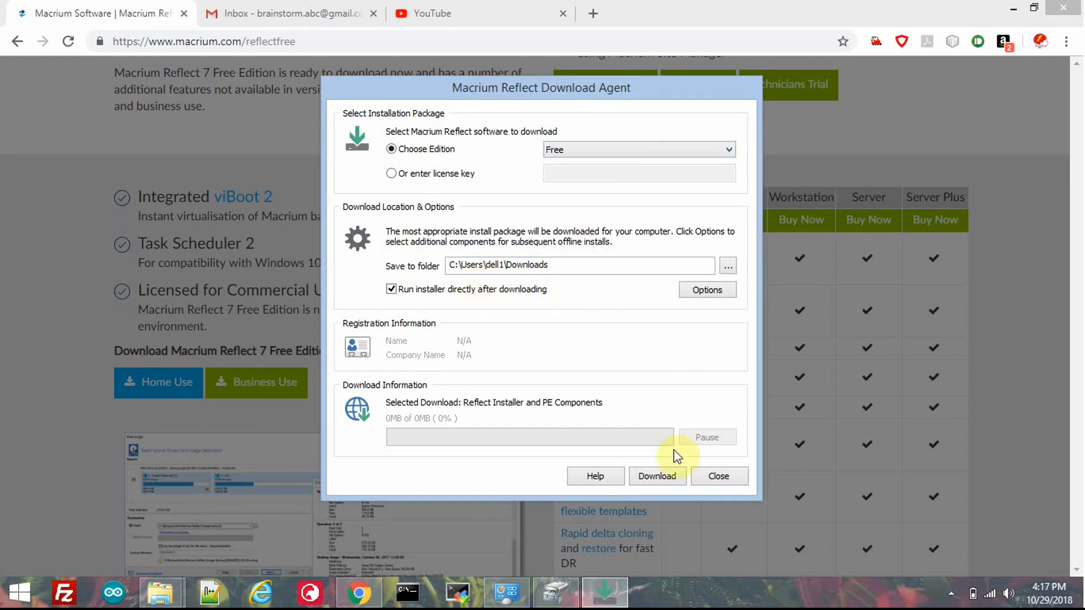
click(659, 476)
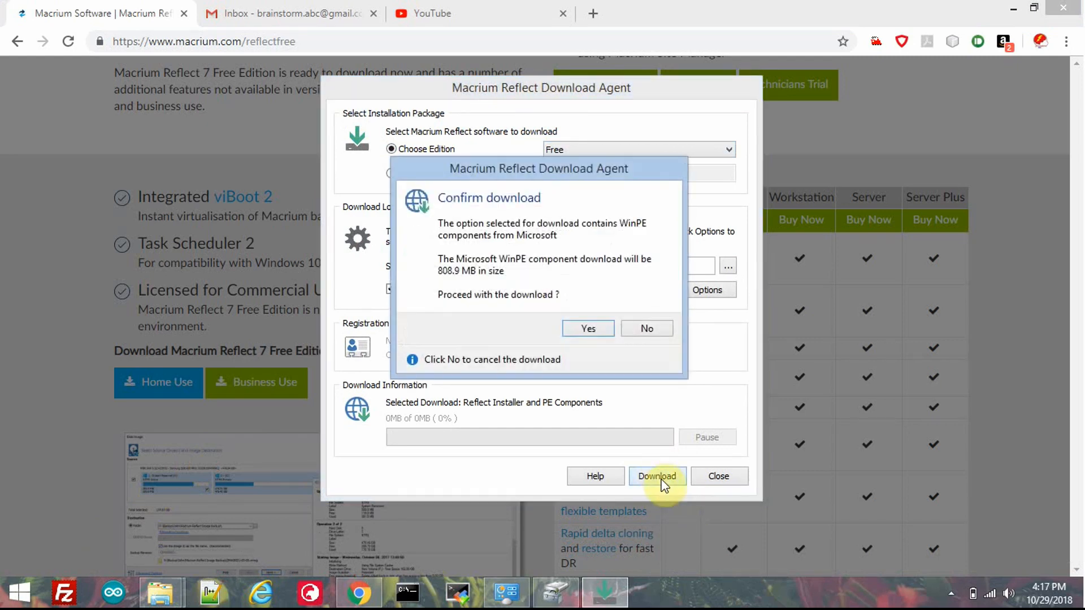
click(586, 330)
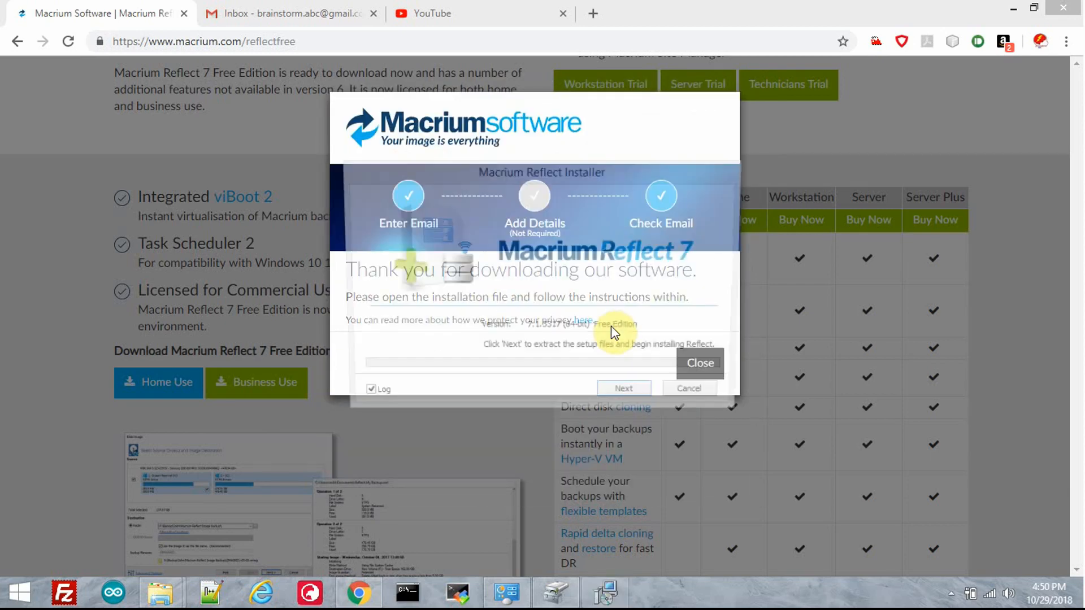
Step: Start the Macrium Reflect Free Edition setup wizard and accept the terms in the license agreement
click(626, 397)
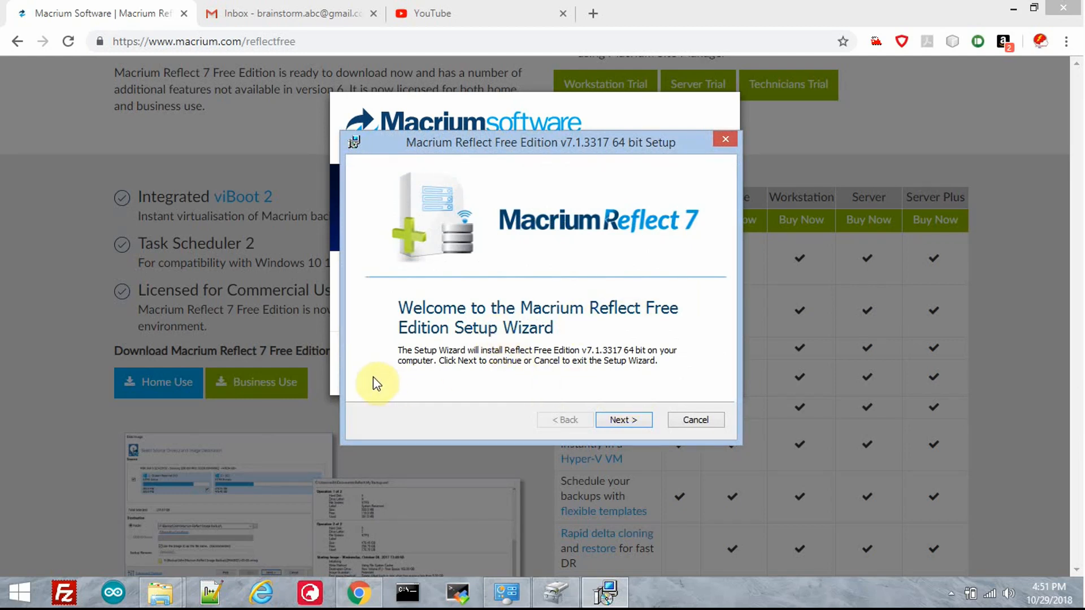
click(629, 421)
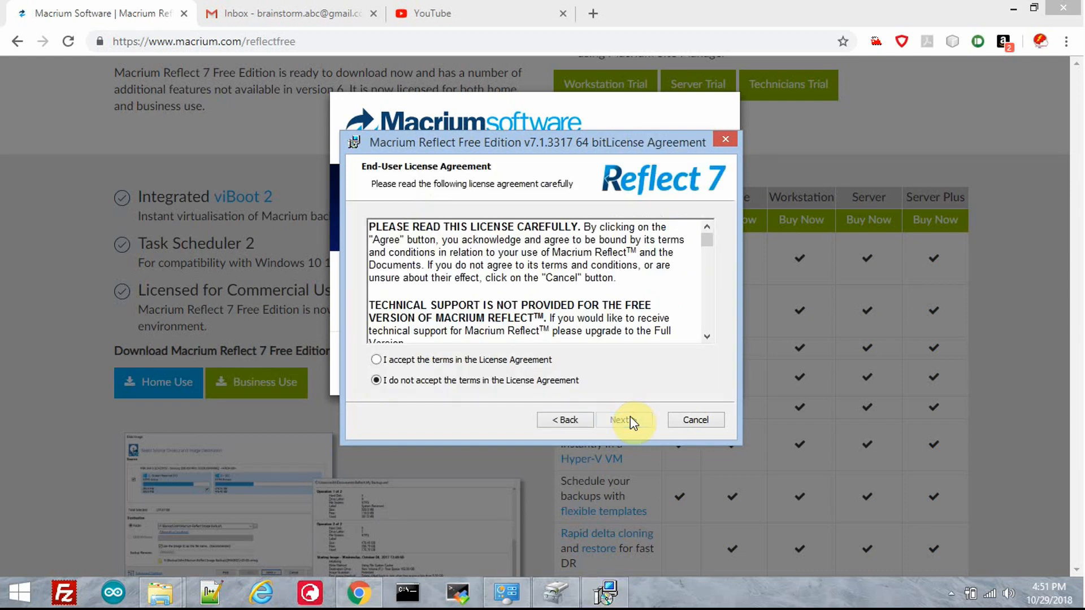
click(496, 360)
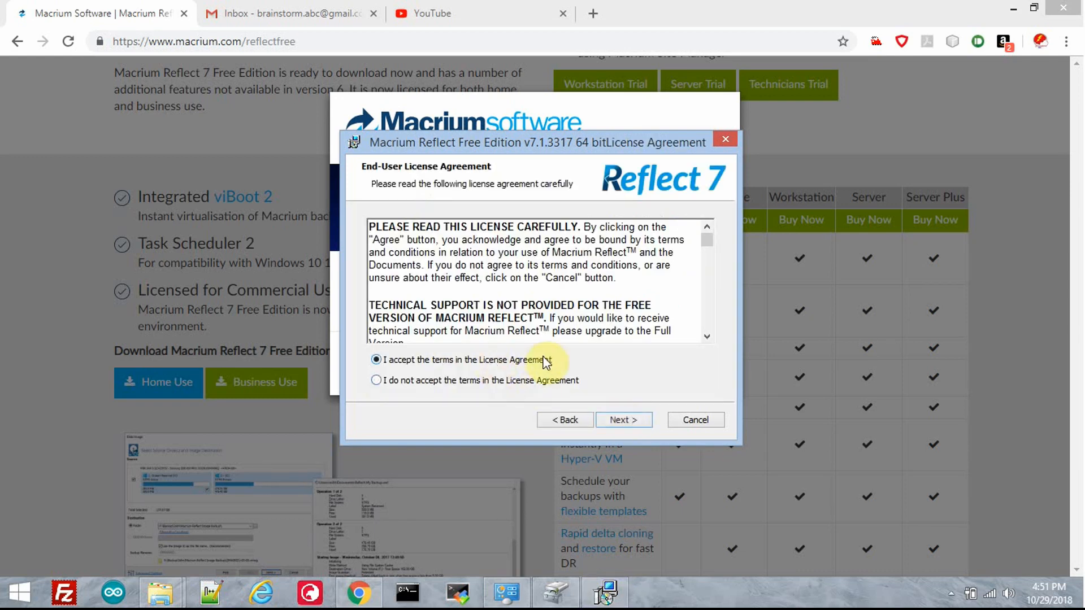
click(625, 418)
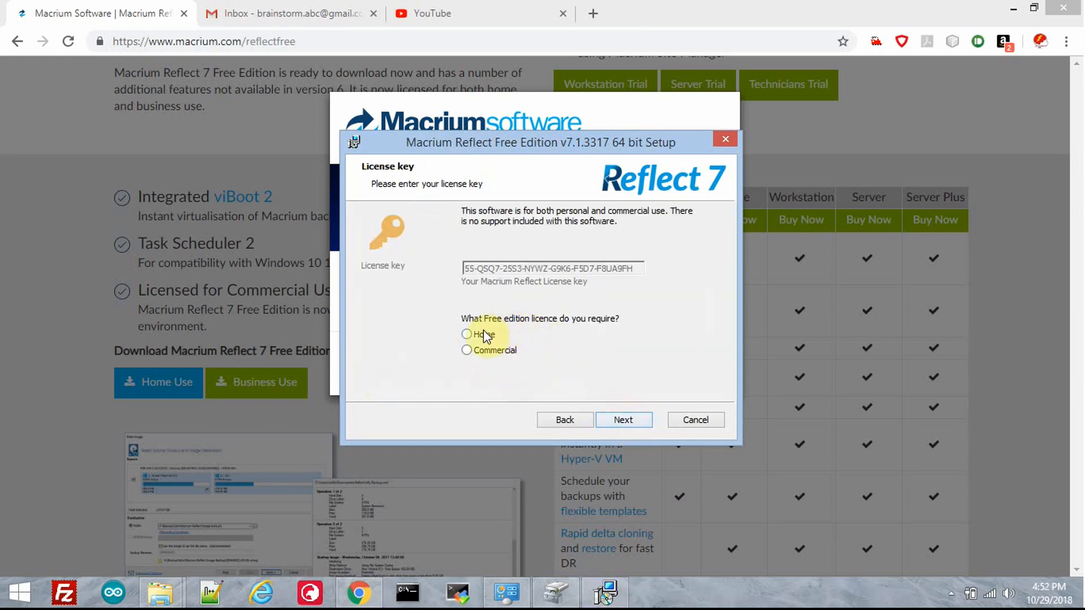
Step: Continue with the Home licence for the Free edition and decline to register the copy
click(628, 419)
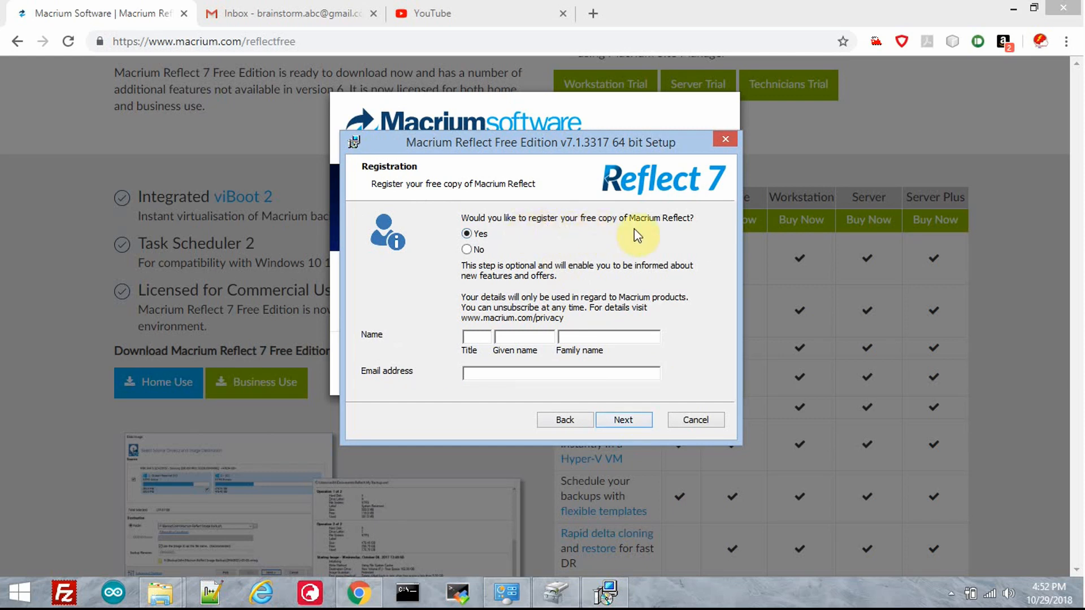
click(467, 252)
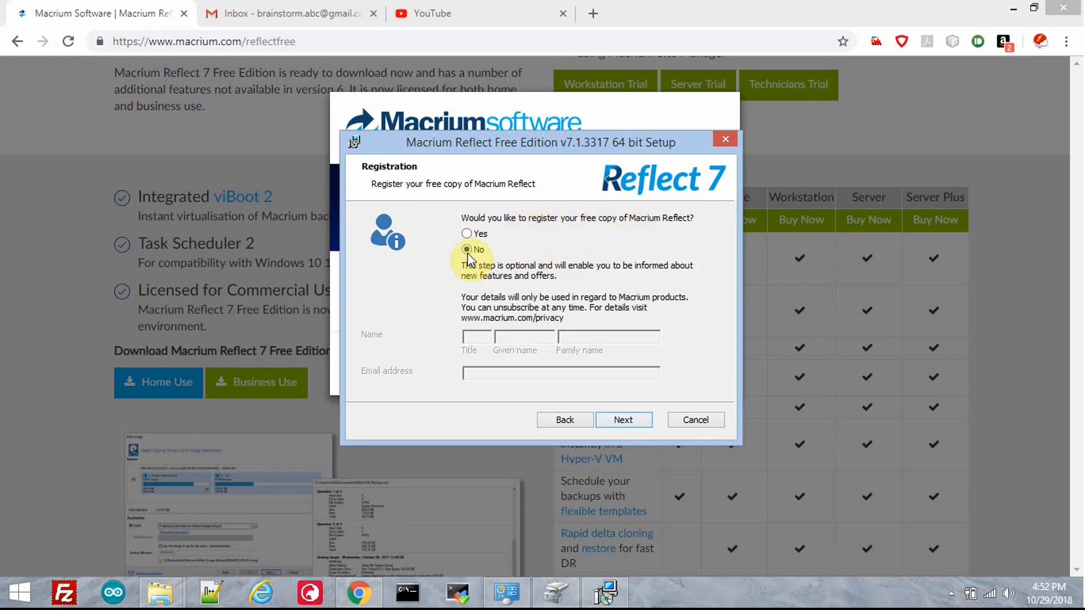
click(628, 422)
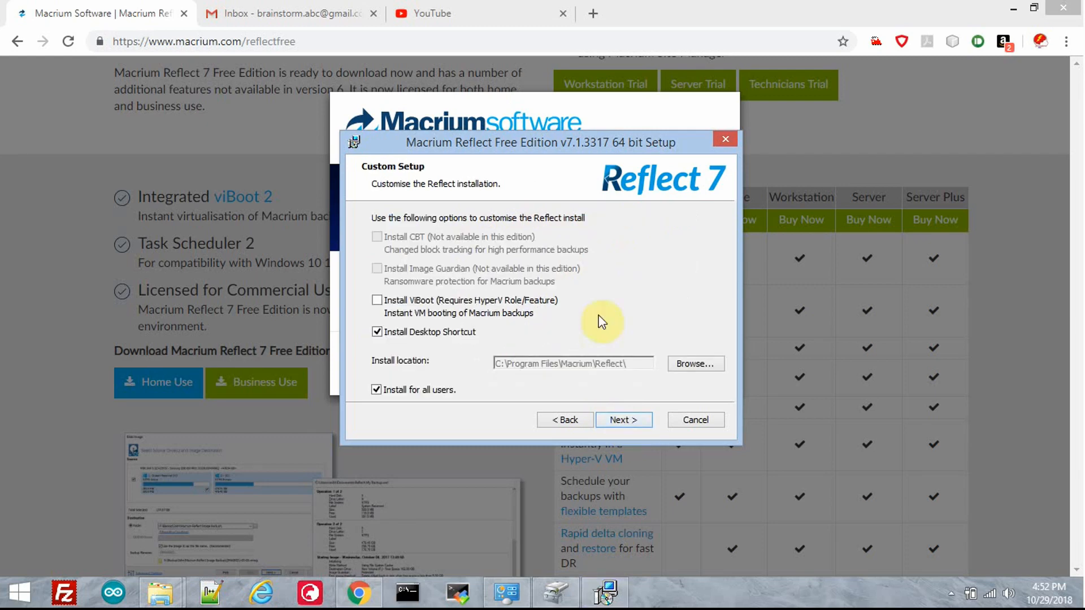
Step: Install Macrium Reflect for all users with ViBoot and a desktop shortcut, launch it, and postpone the email registration by 7 days
click(376, 300)
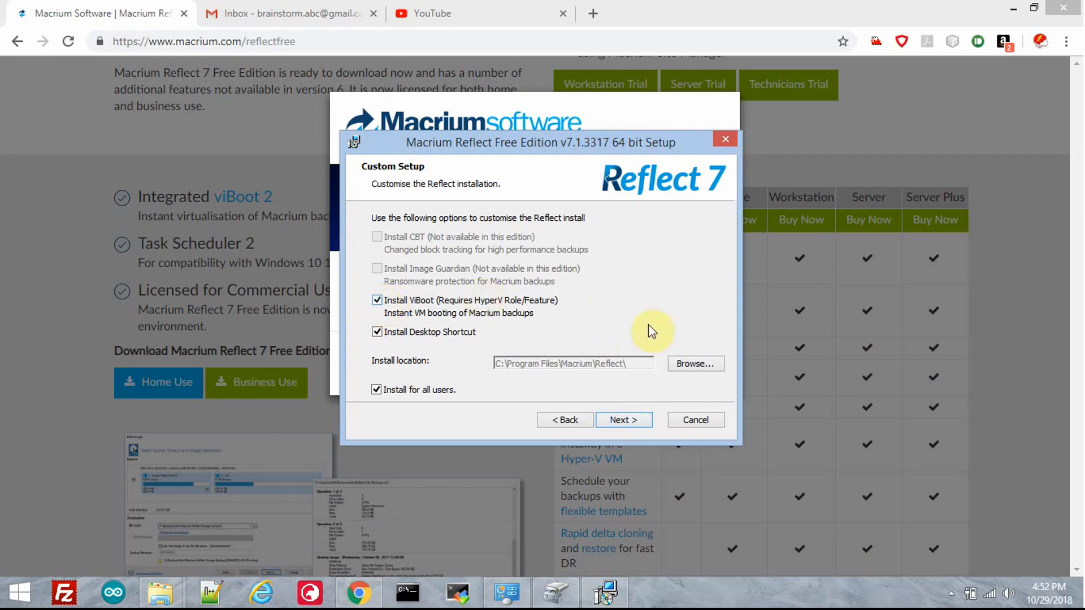
click(632, 427)
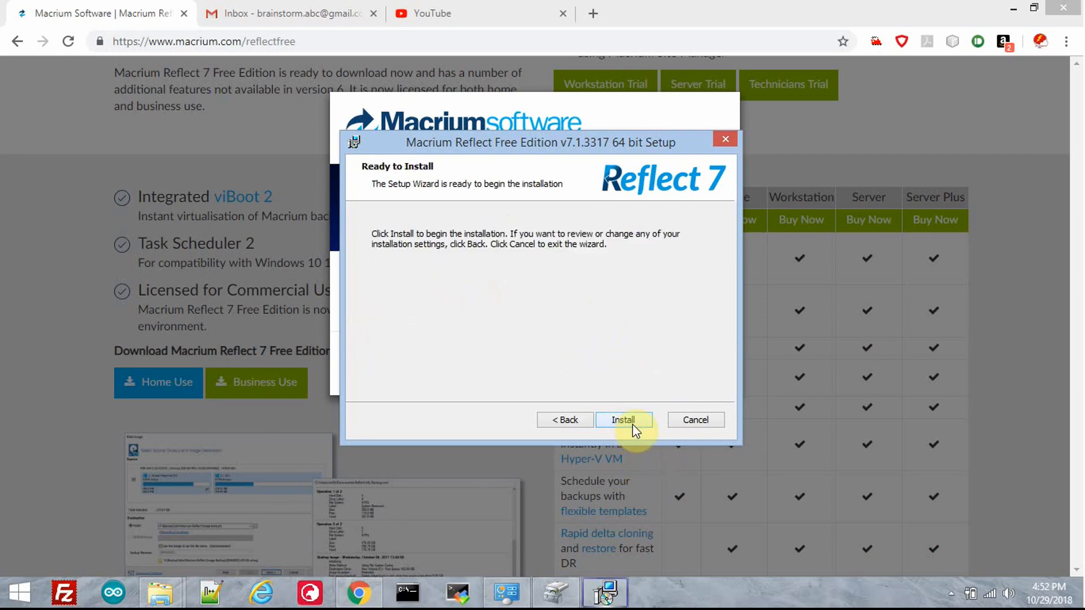
click(633, 423)
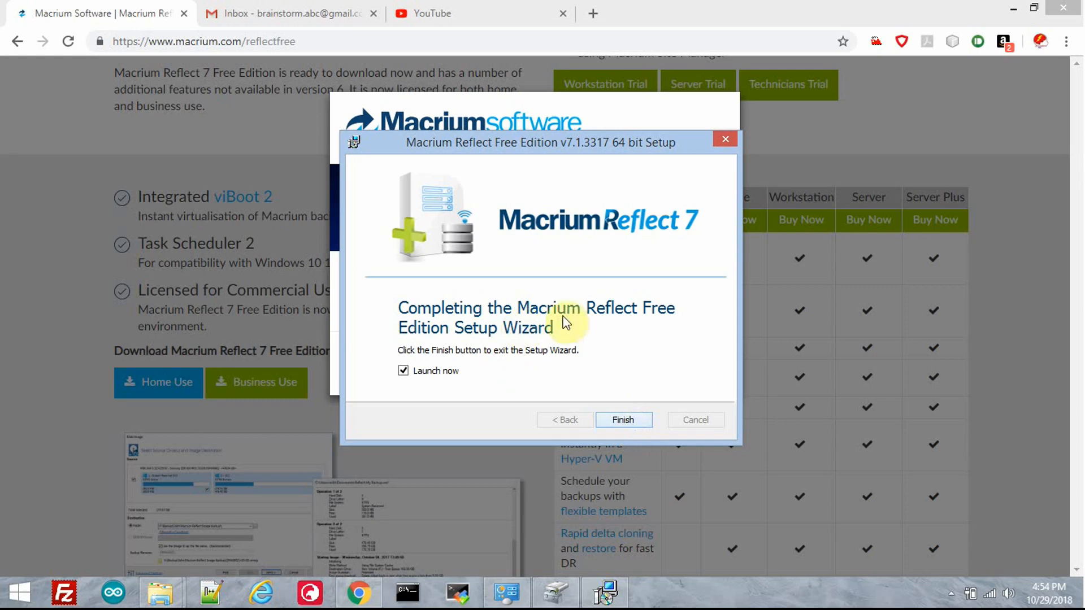
click(629, 420)
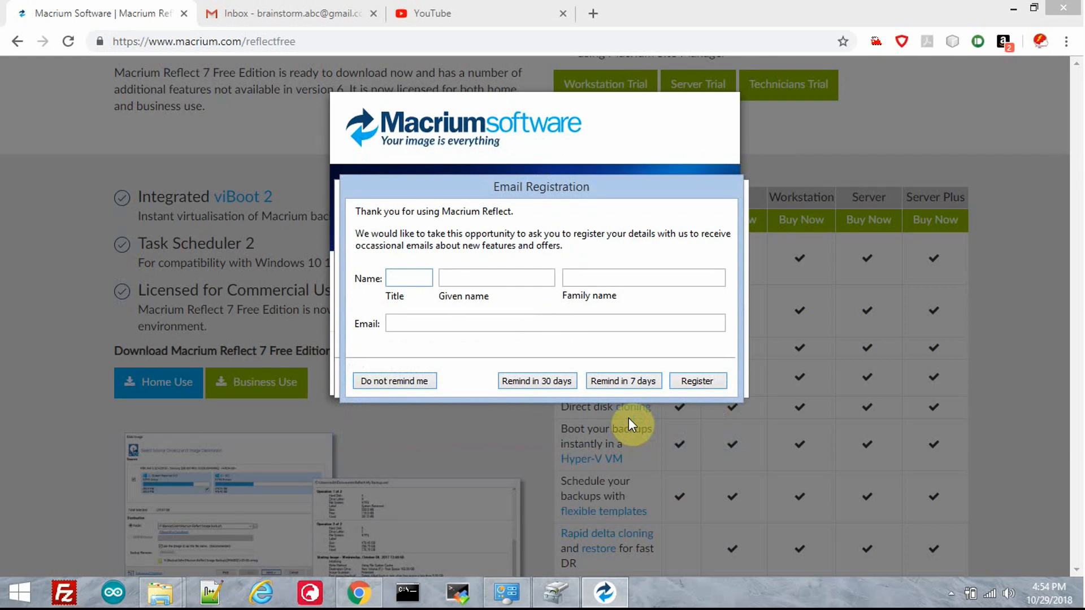
click(624, 382)
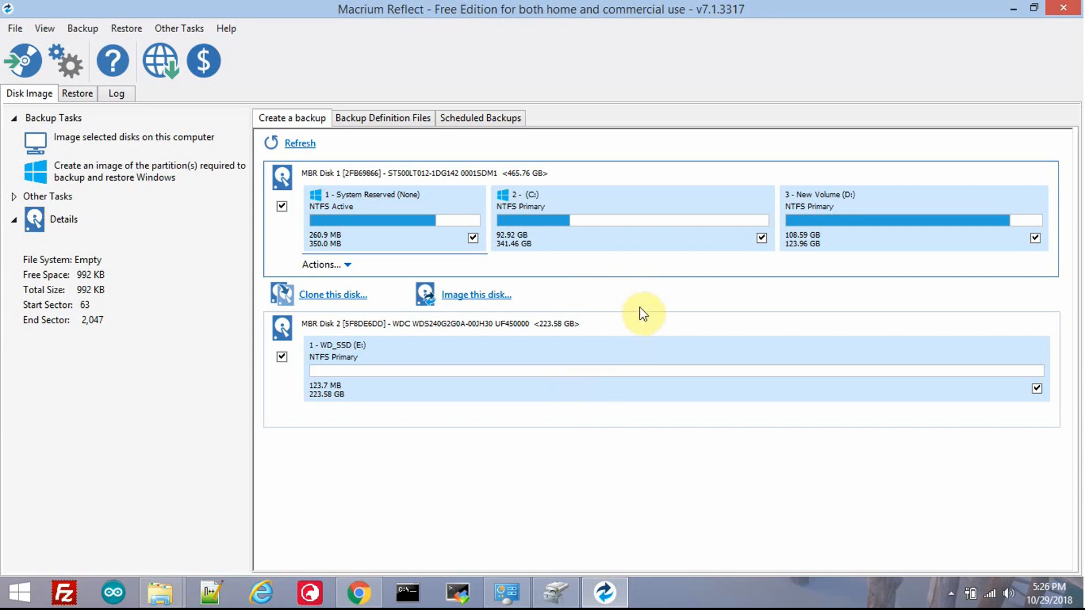
Step: Exclude New Volume (D:) from MBR Disk 1, and set up a clone of that disk to MBR Disk 2 with the WD_SSD (E:) volume
click(1036, 238)
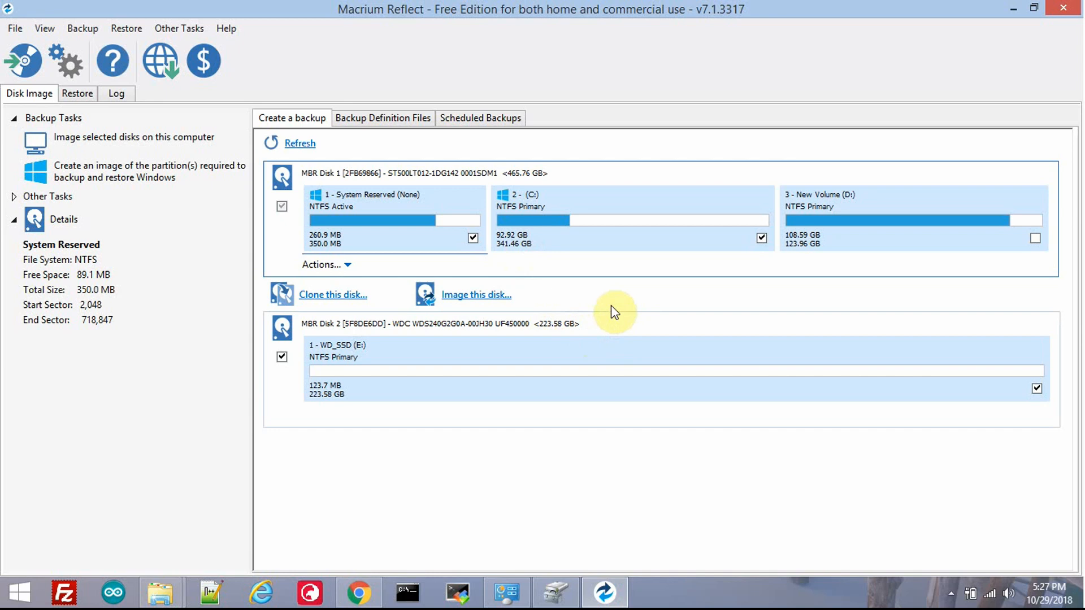
click(336, 295)
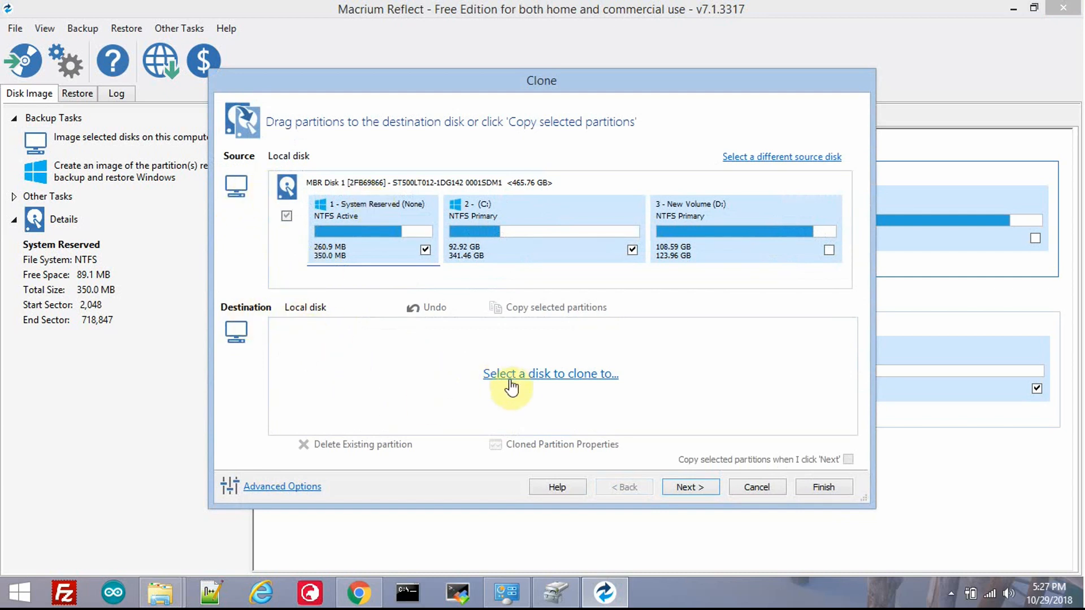
click(525, 377)
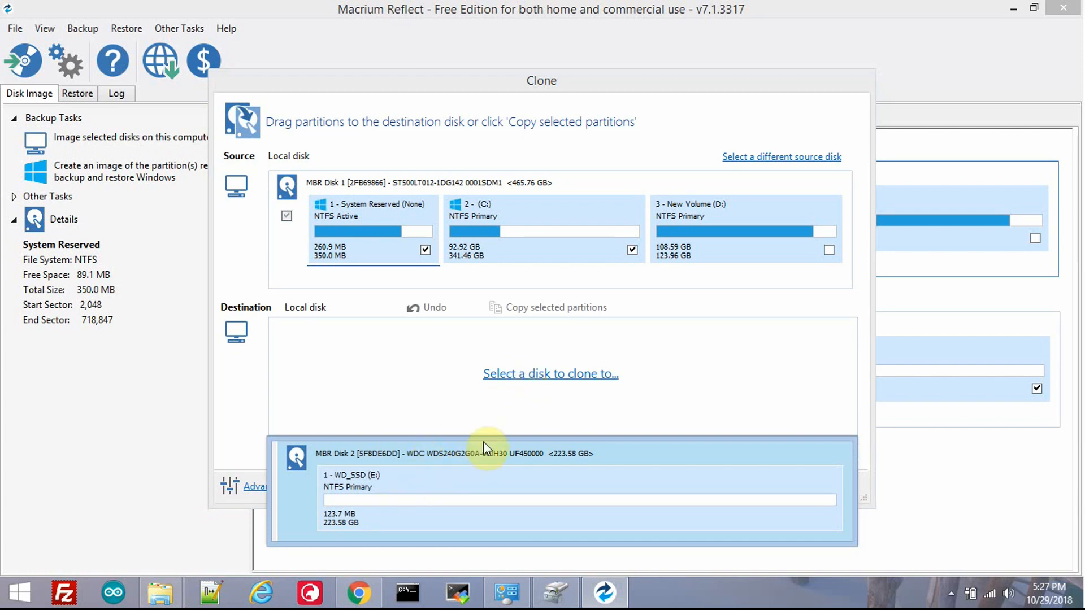
click(493, 481)
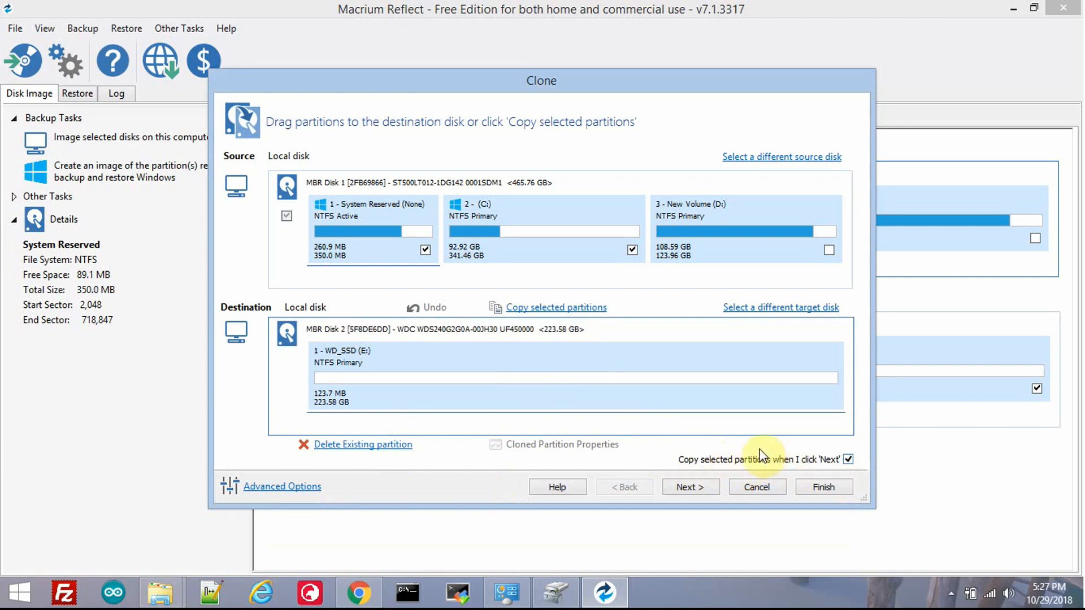
Step: Keep Intelligent Sector Copy with file system verification and SSD TRIM as cloning options, and continue to the clone summary without a schedule
click(295, 489)
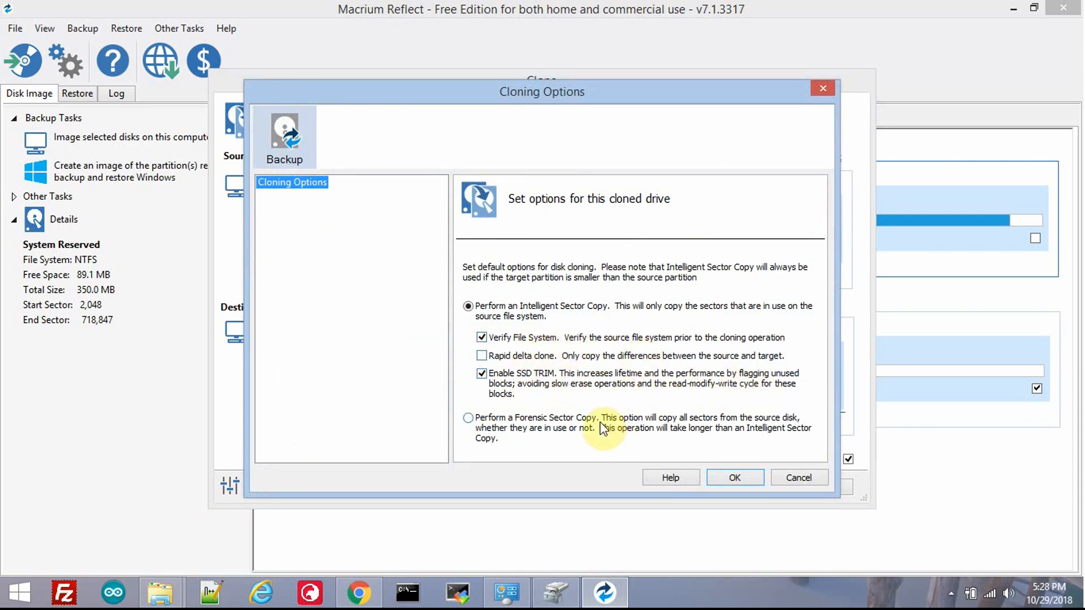
click(739, 480)
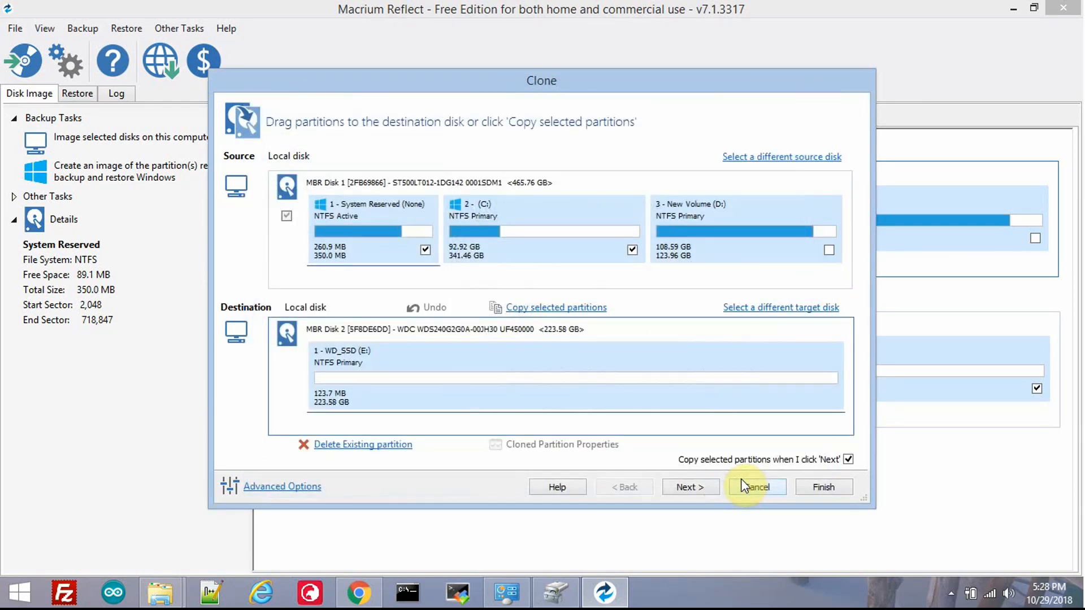
click(701, 487)
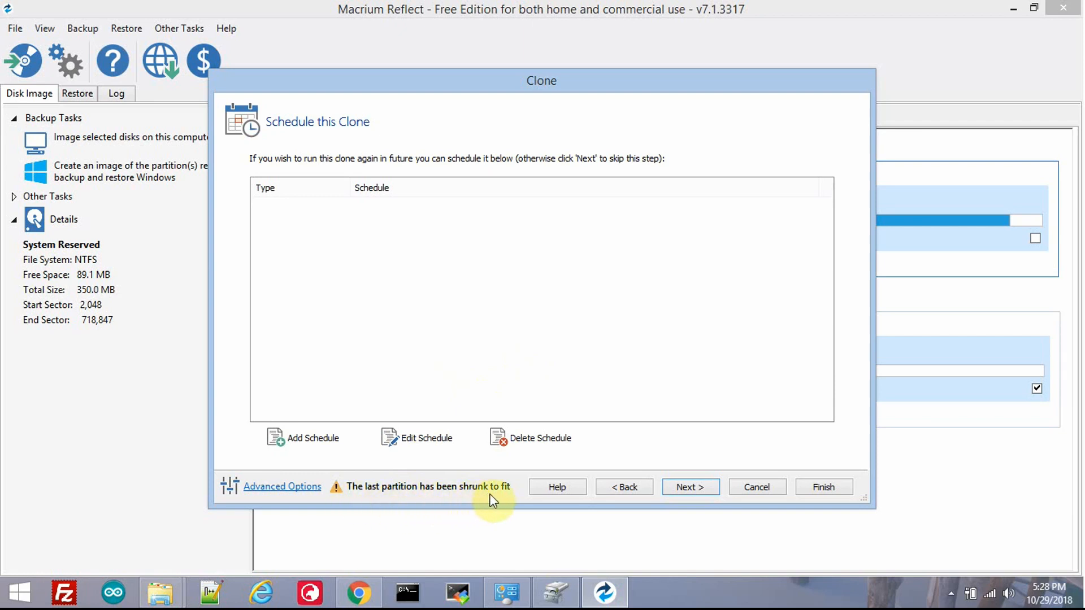
click(694, 485)
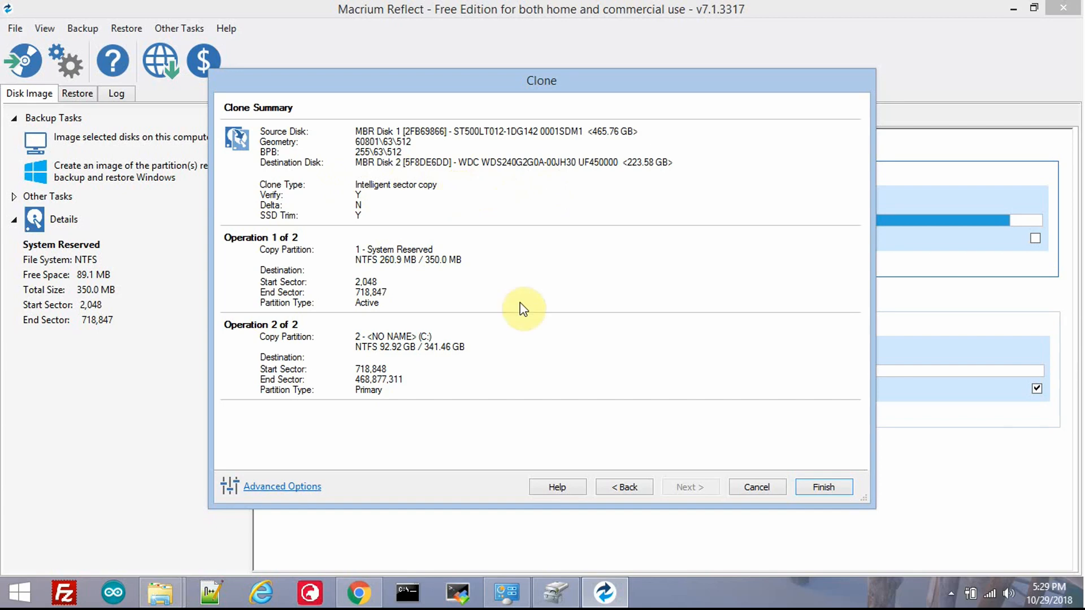
Step: Save the backup definition as My Clone, run the clone immediately, and confirm overwriting WD_SSD (E:)
click(822, 487)
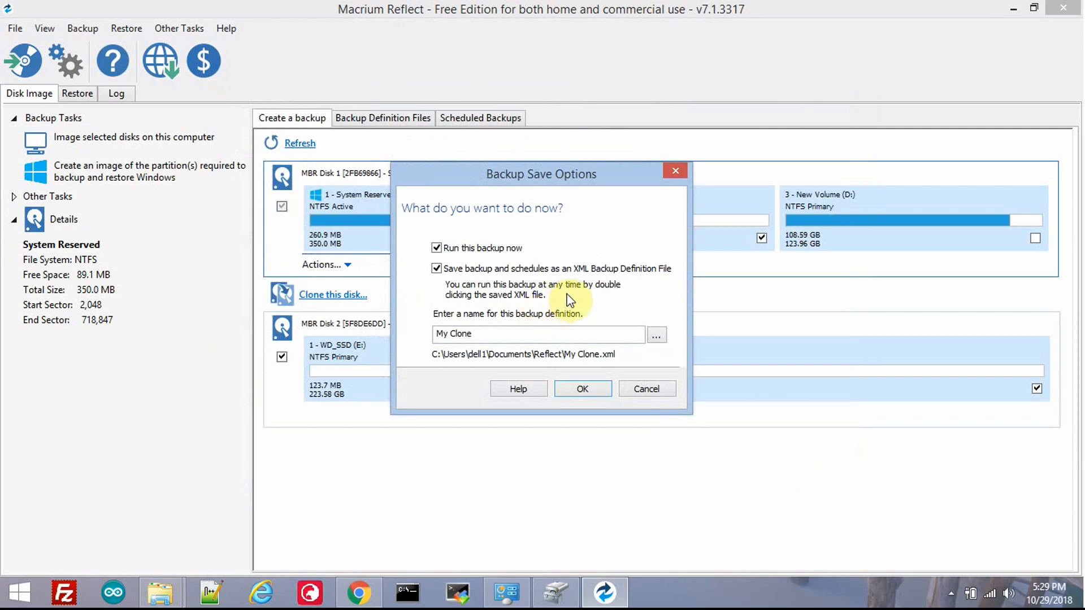
click(581, 394)
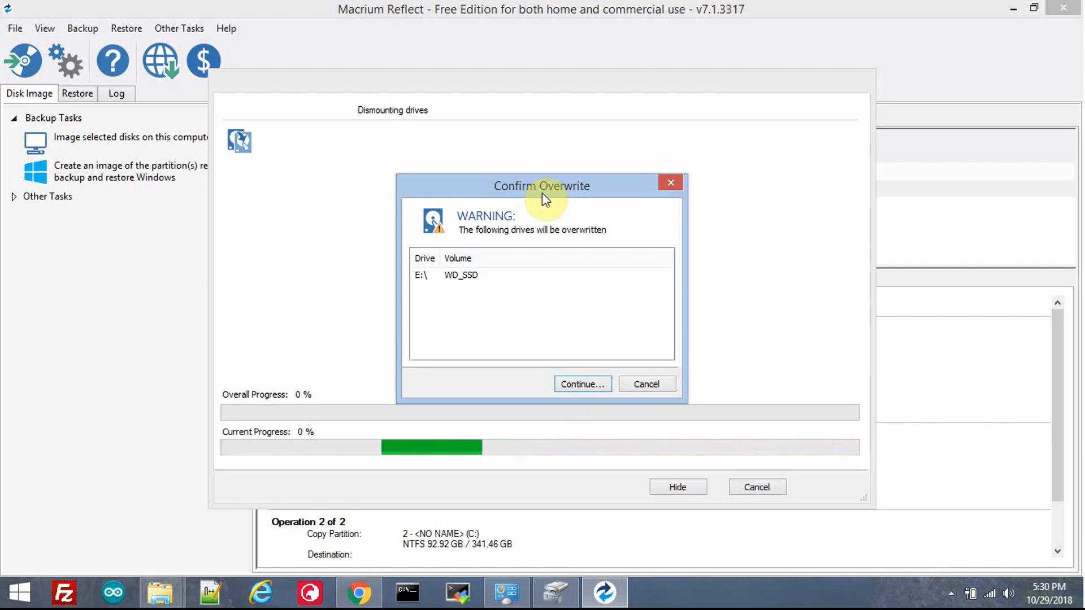
click(579, 384)
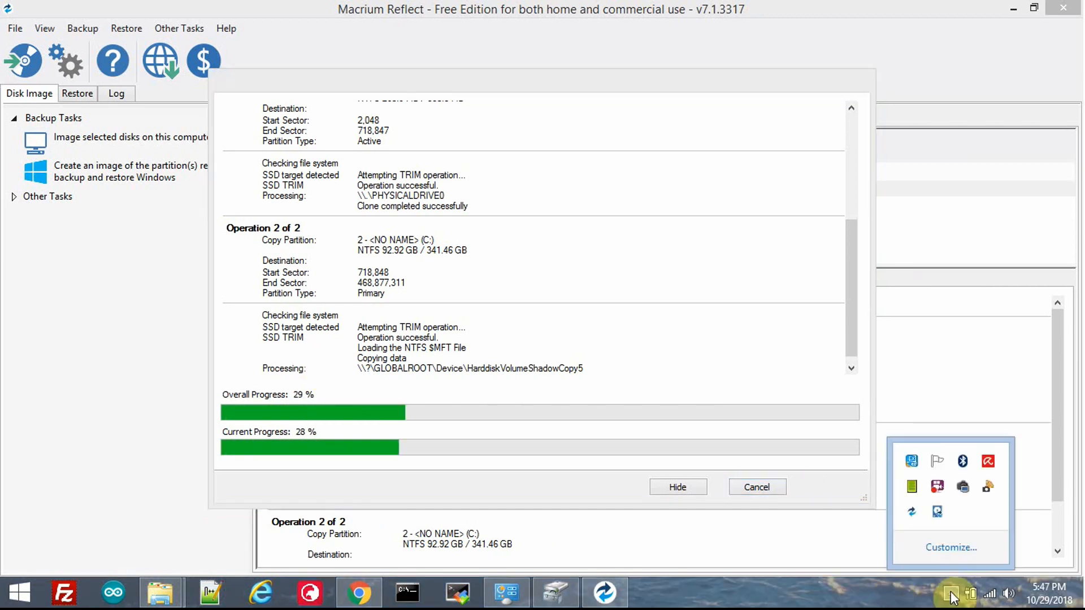
Step: Wait for the clone to finish, dismiss the completion message, and close the progress window
click(873, 598)
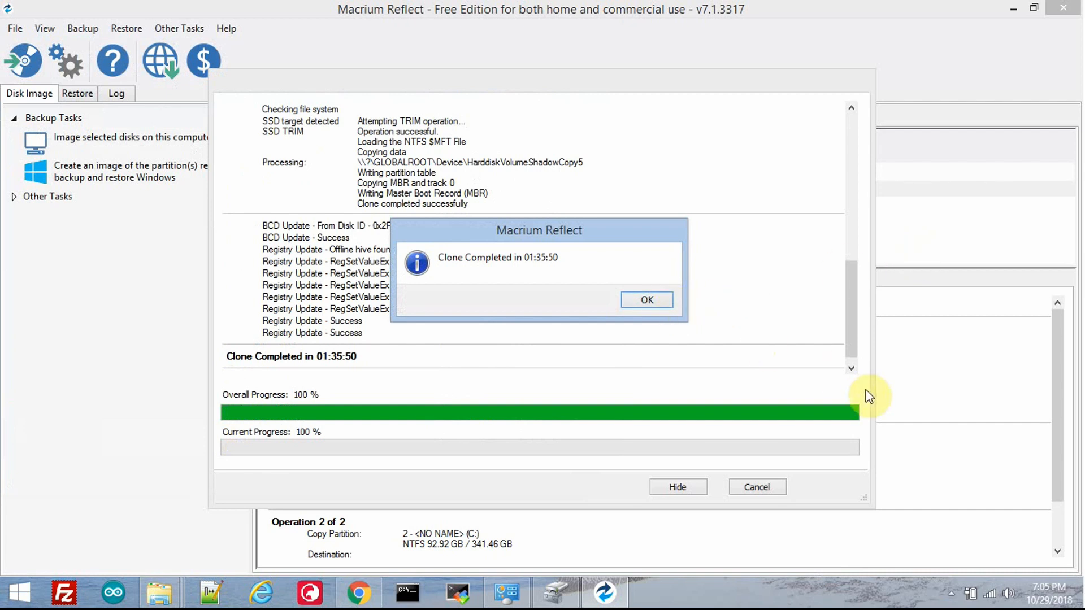
click(647, 300)
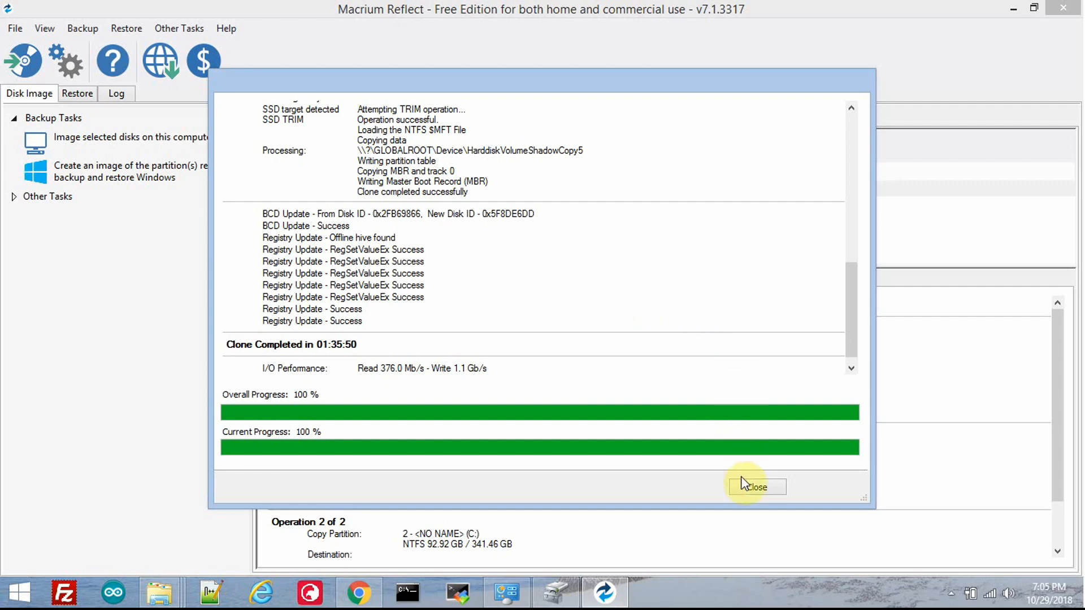
click(757, 489)
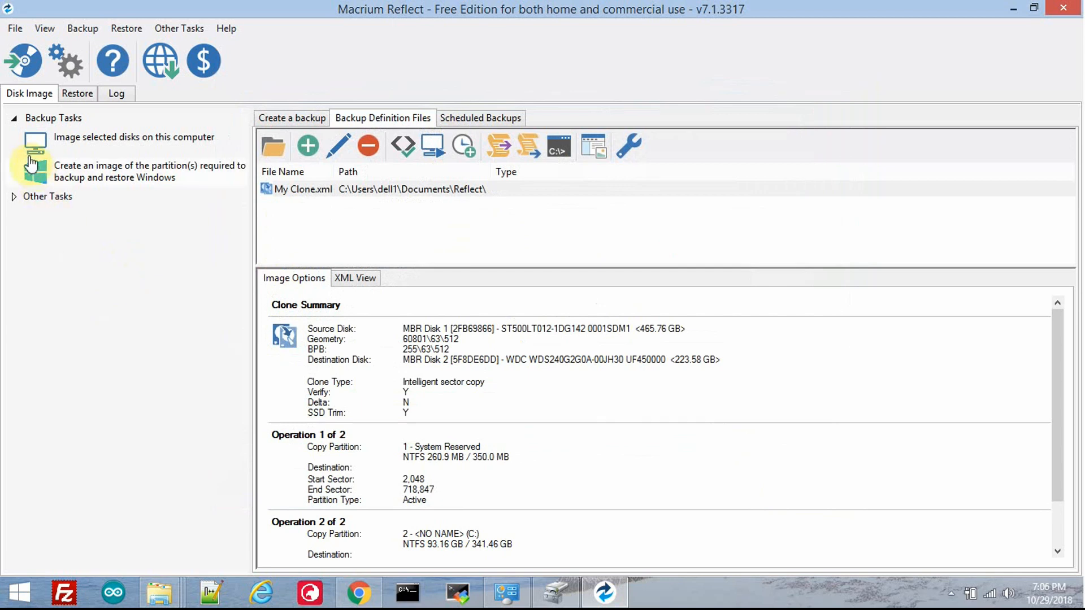
Step: Look through the Backup Tasks and Other Tasks, and view the source drives available for disk imaging without creating an image
click(16, 119)
click(16, 120)
click(21, 197)
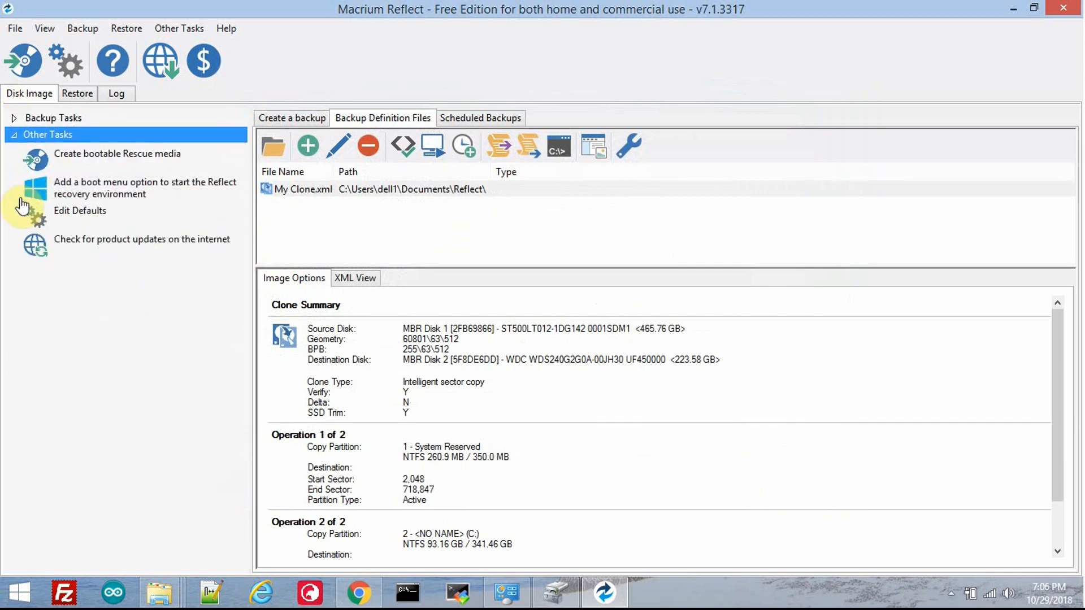
click(11, 137)
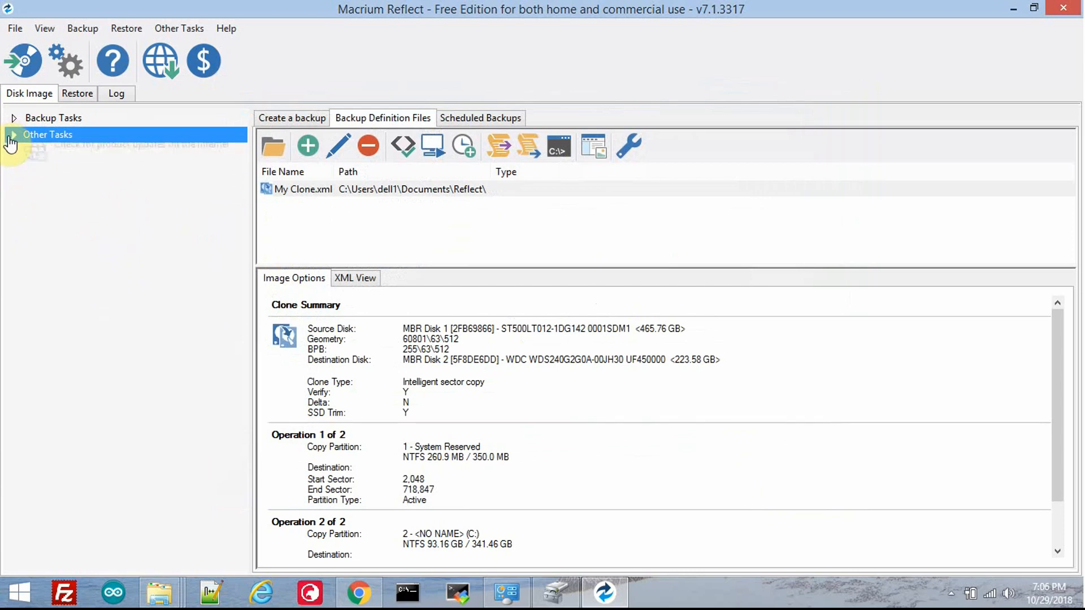
click(14, 119)
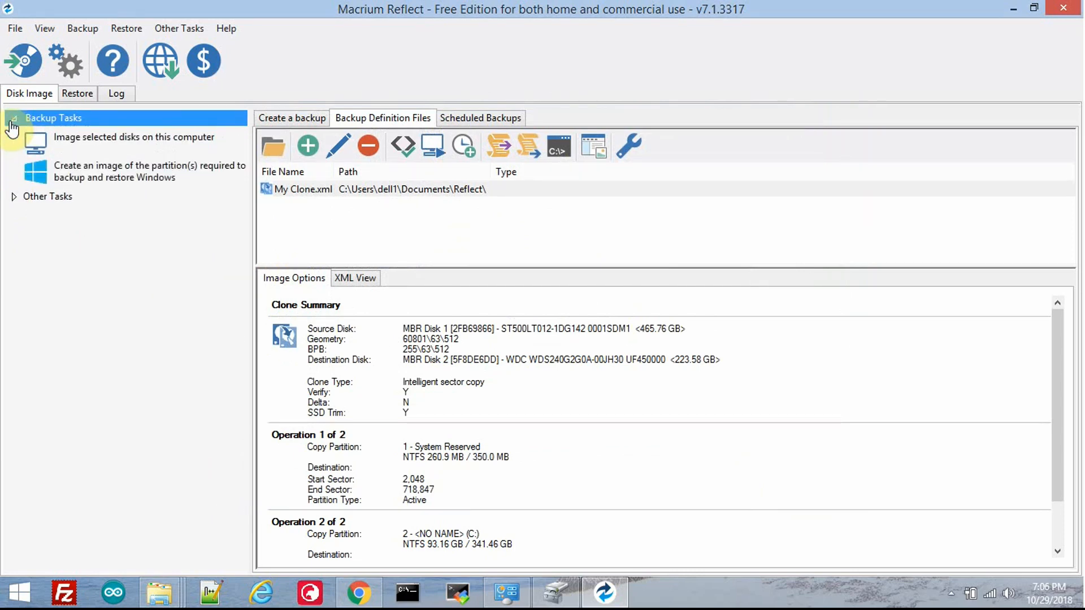
click(51, 138)
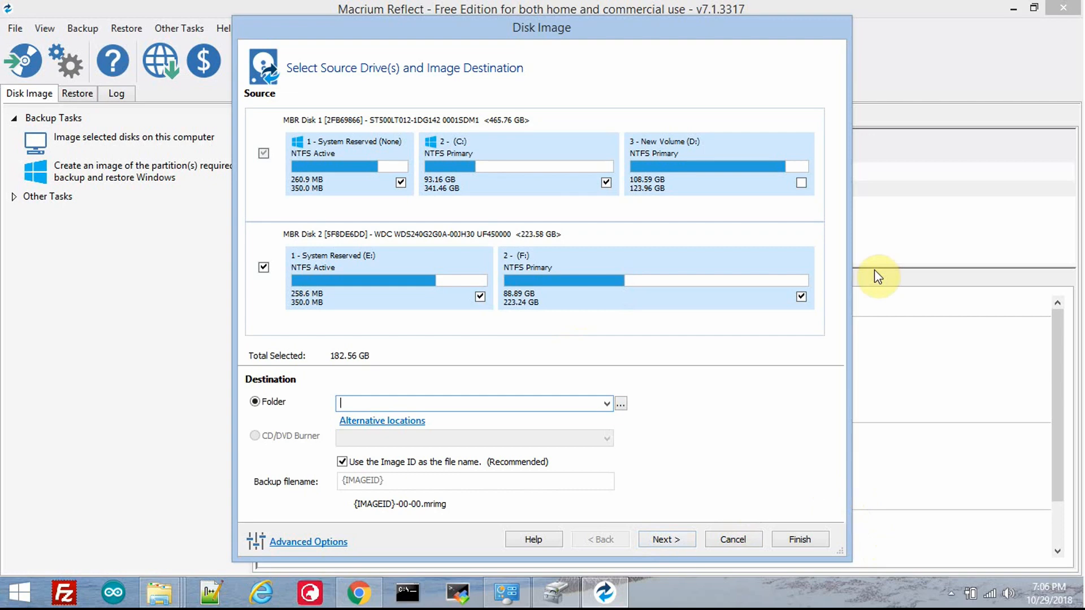
click(734, 544)
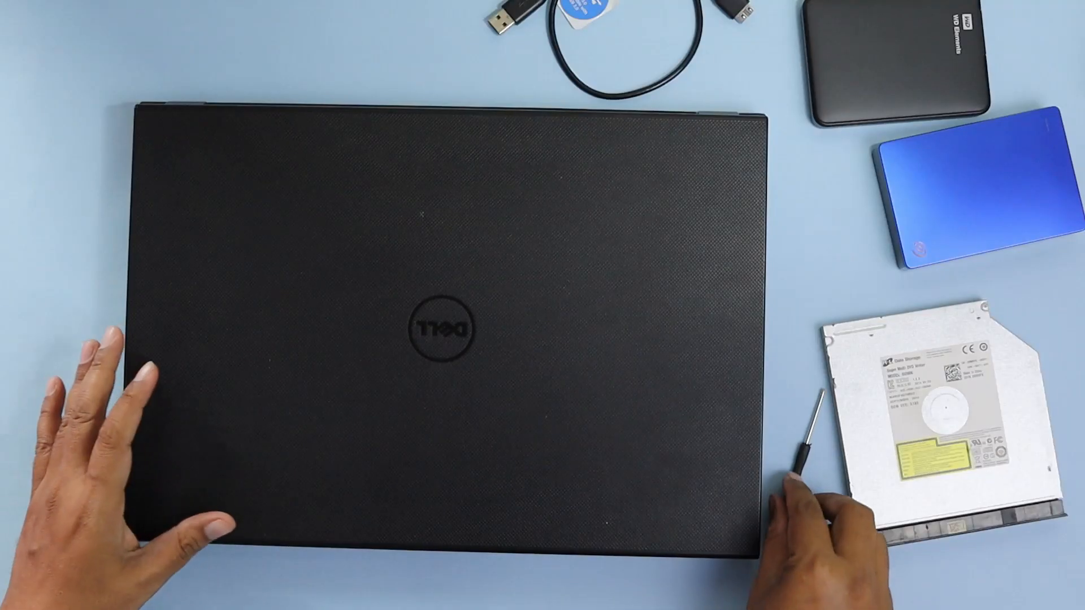